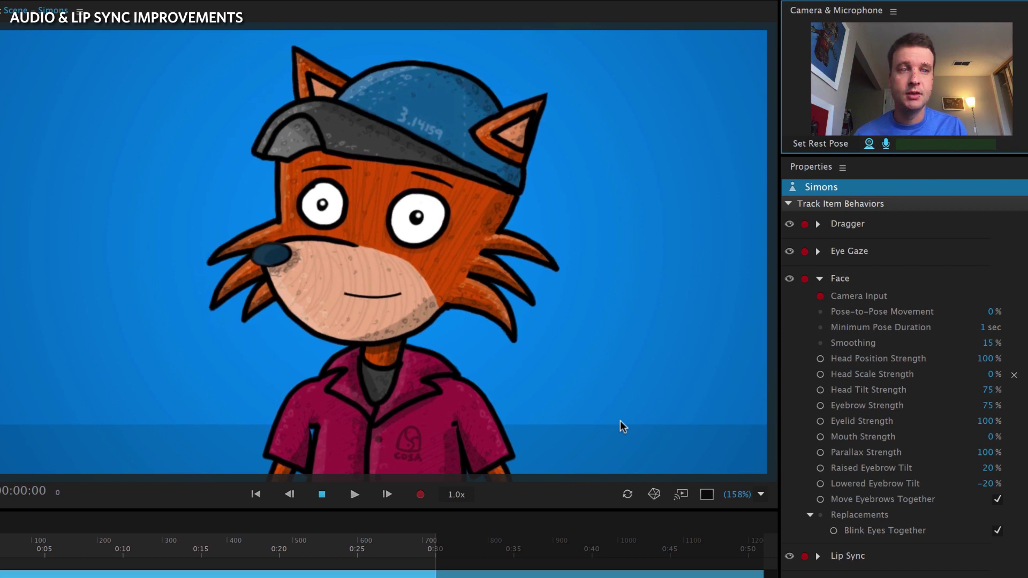
Record and review a fox take, then drop the Voiceover audio into the Simons scene
{"action": "key", "text": "ctrl+r"}
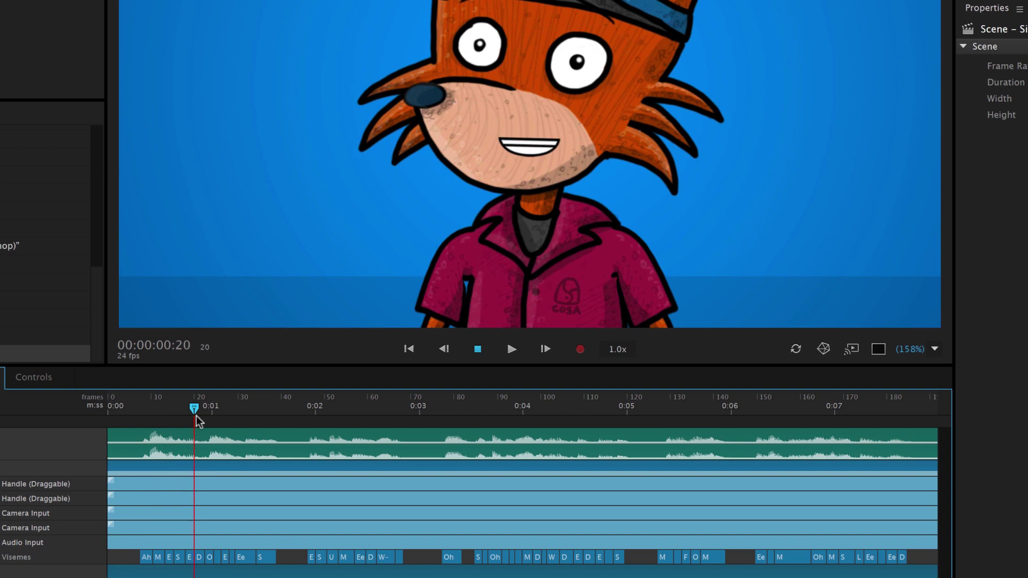
{"action": "left_click_drag", "start_coordinate": [234, 425], "coordinate": [518, 442]}
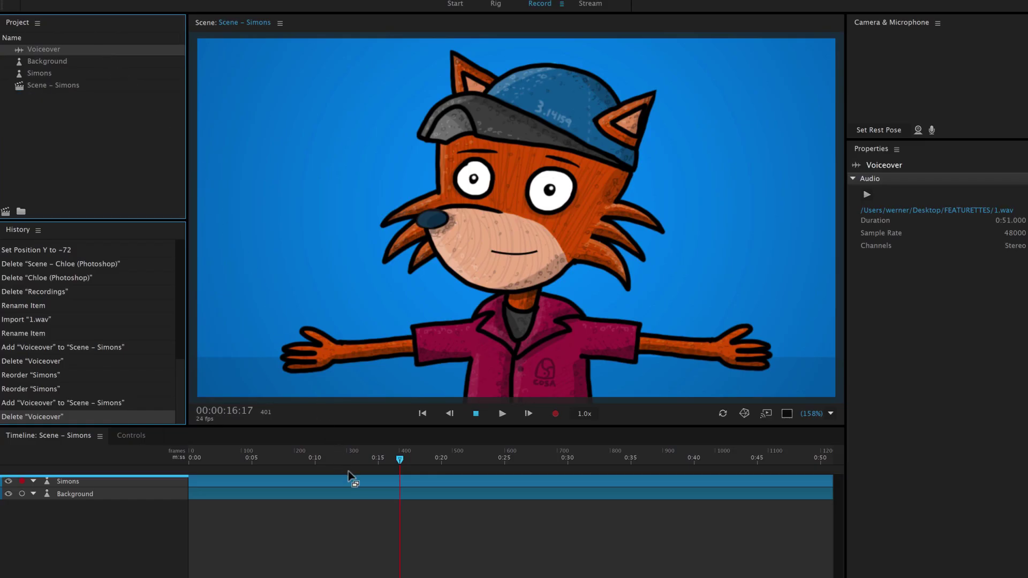
{"action": "left_click_drag", "start_coordinate": [348, 471], "coordinate": [348, 472]}
Copy the Voiceover clip's lip-sync visemes for After Effects
{"action": "left_click", "coordinate": [359, 483]}
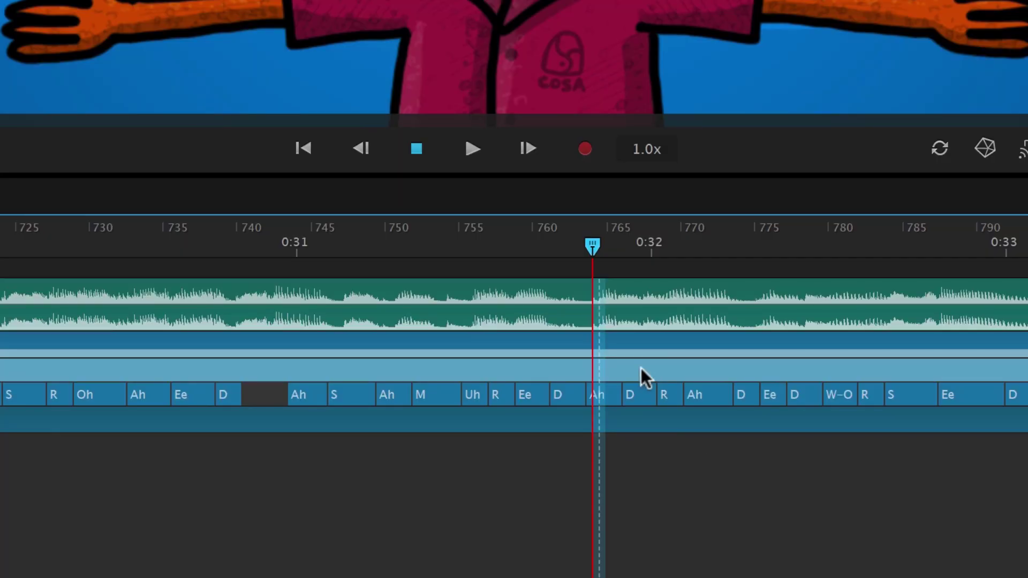
{"action": "right_click", "coordinate": [640, 368]}
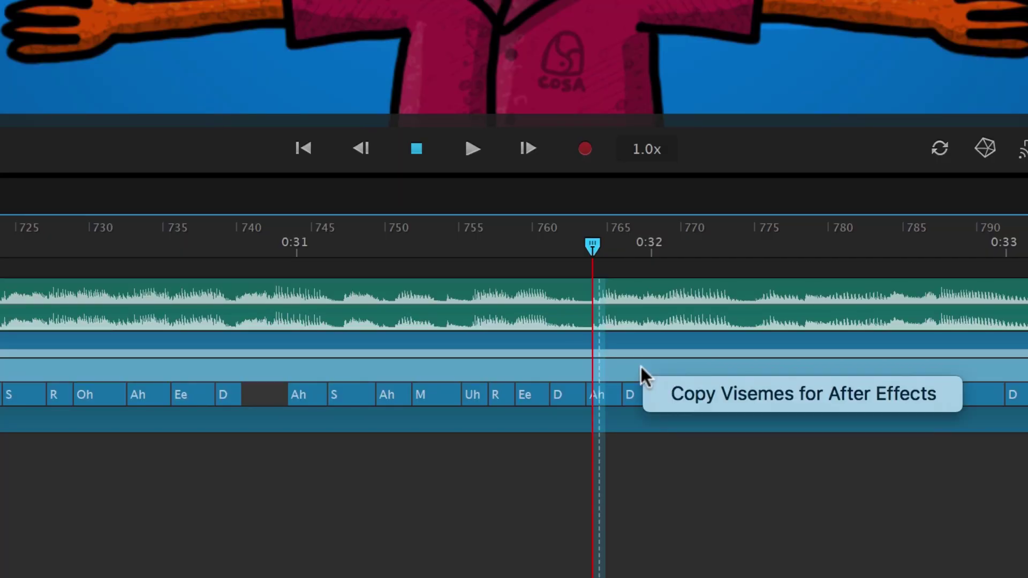
{"action": "left_click", "coordinate": [657, 395]}
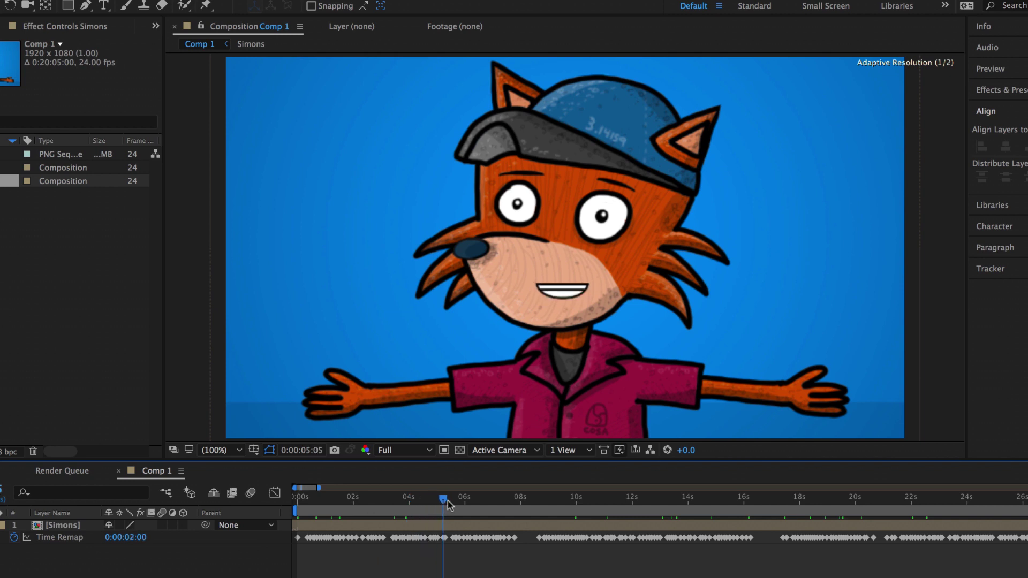
Scrub Comp 1 across the Time Remap keyframes to preview mouth shapes around 10–12 seconds
{"action": "left_click_drag", "start_coordinate": [448, 506], "coordinate": [481, 509]}
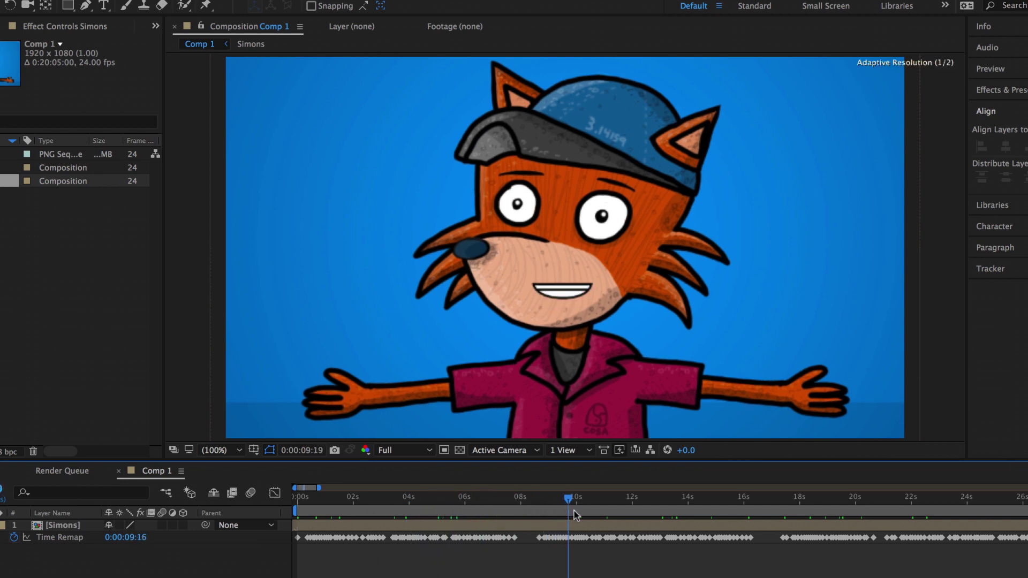
{"action": "left_click_drag", "start_coordinate": [574, 510], "coordinate": [688, 515]}
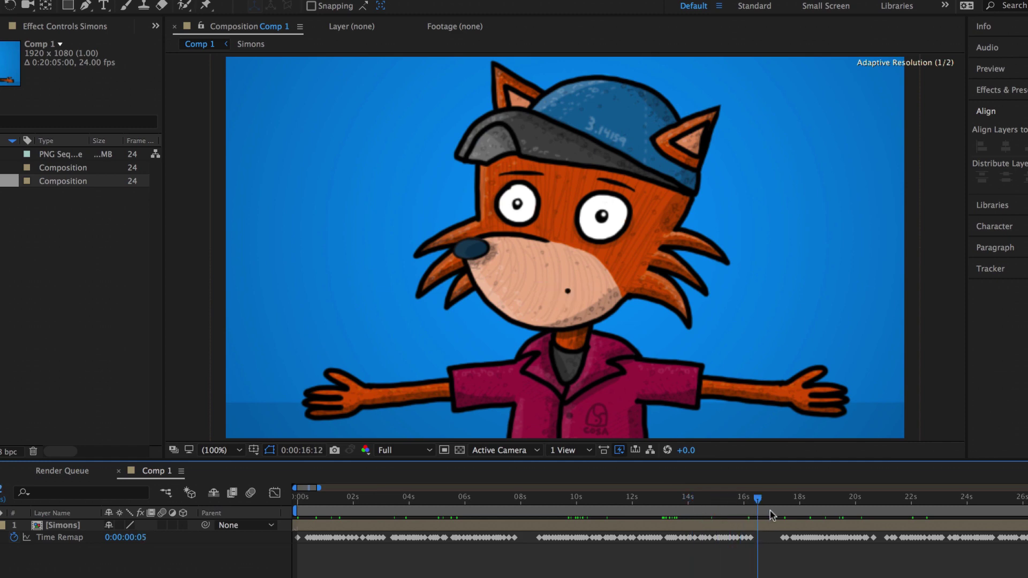
Try out Chloe's pointing and third hand pose triggers
{"action": "left_click", "coordinate": [101, 489]}
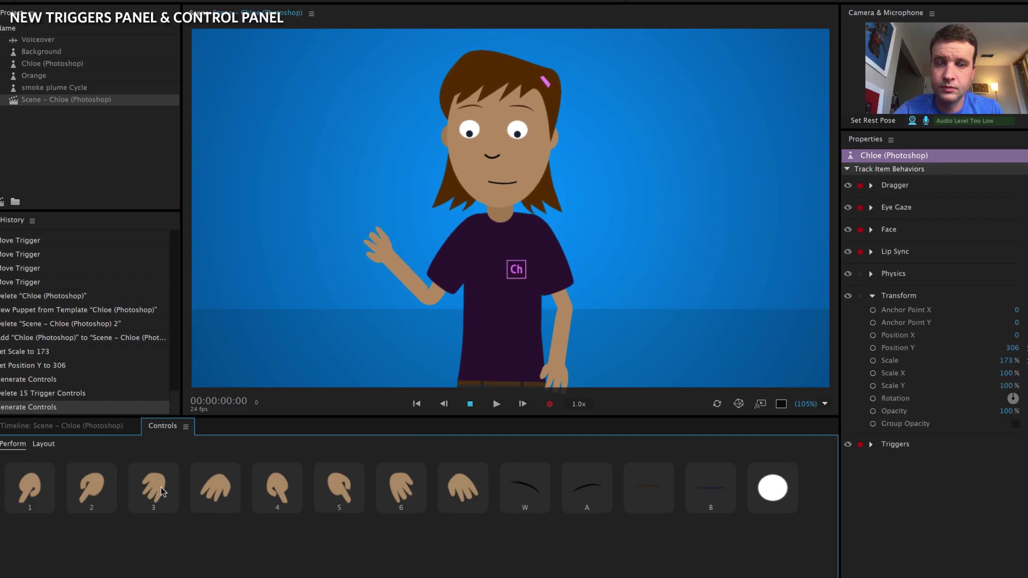
{"action": "left_click", "coordinate": [162, 491]}
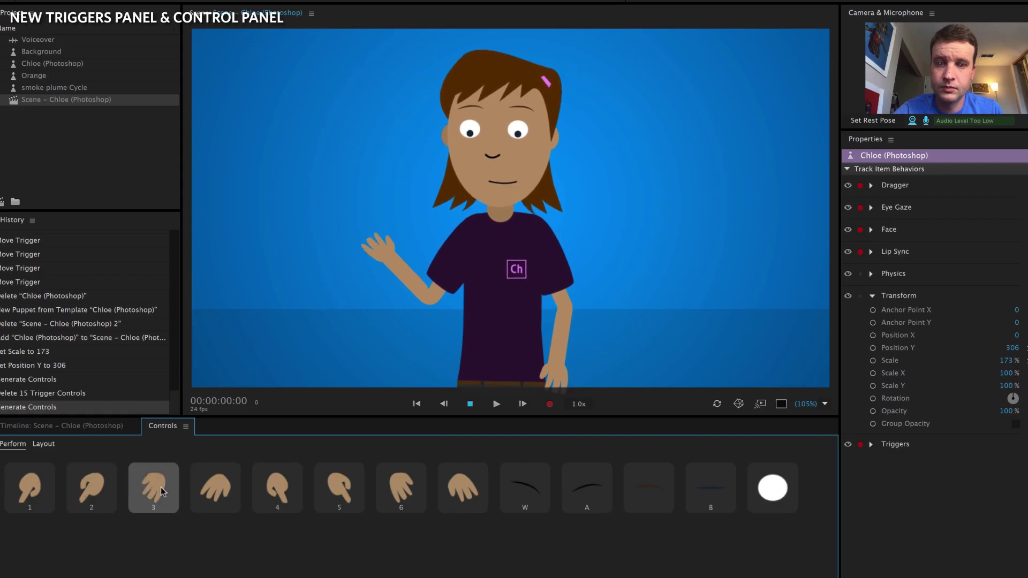
{"action": "left_click", "coordinate": [153, 490]}
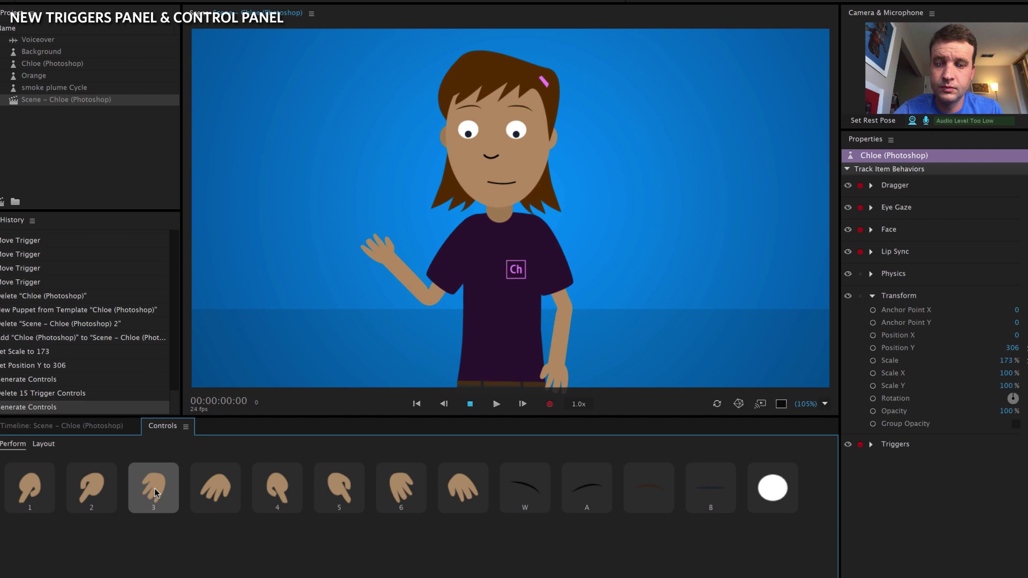
{"action": "left_click", "coordinate": [101, 487]}
{"action": "left_click", "coordinate": [151, 485]}
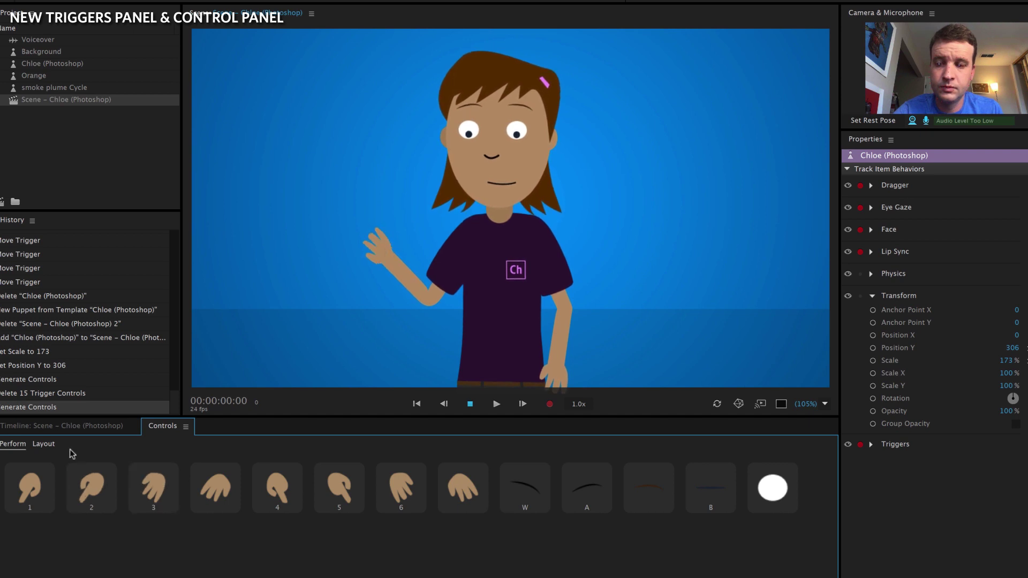
Make Chloe's Glasses layer a trigger on key G and test it
{"action": "left_click", "coordinate": [52, 444]}
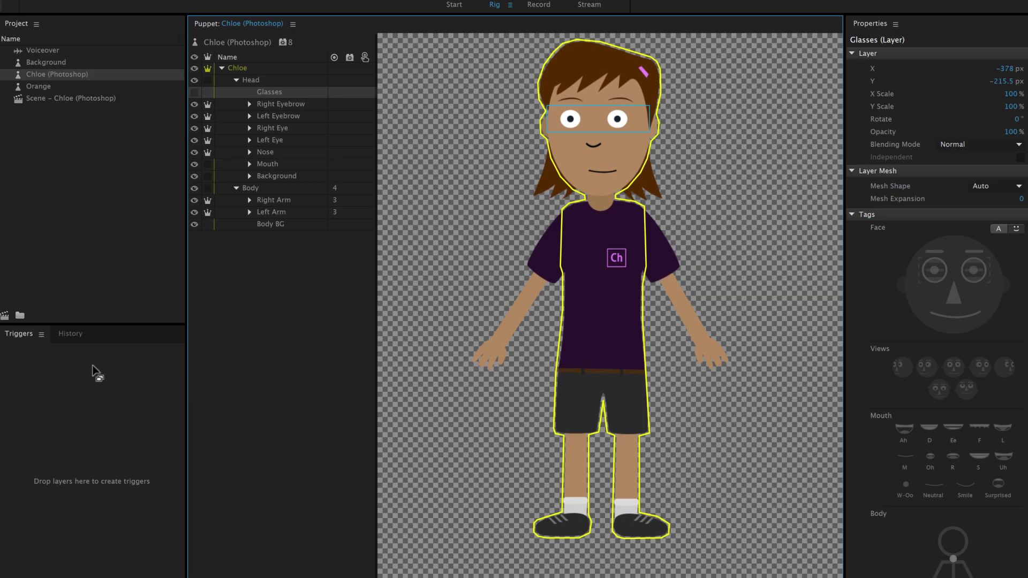
{"action": "left_click_drag", "start_coordinate": [91, 385], "coordinate": [89, 384]}
{"action": "type", "text": "g"}
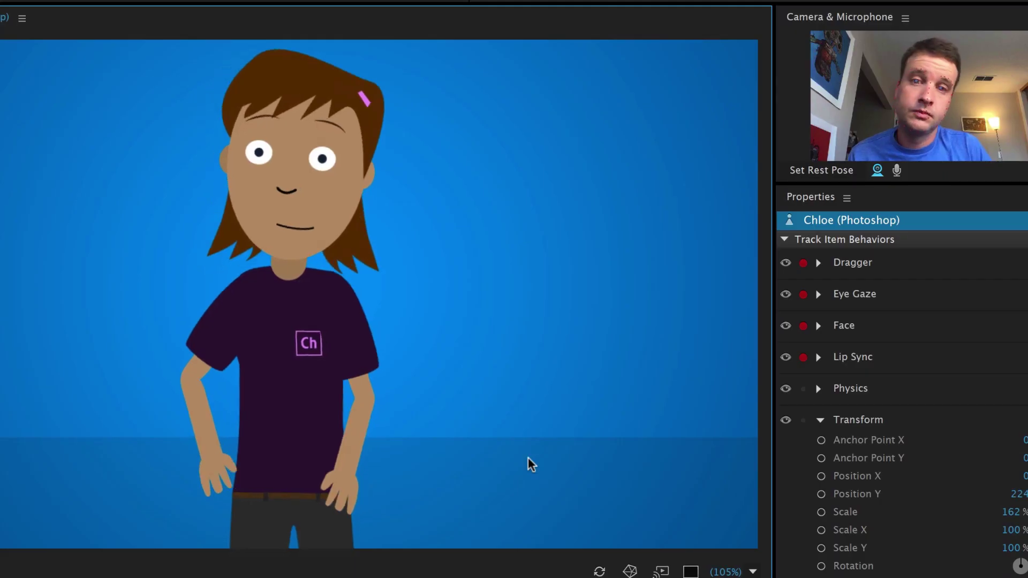
{"action": "key", "text": "g"}
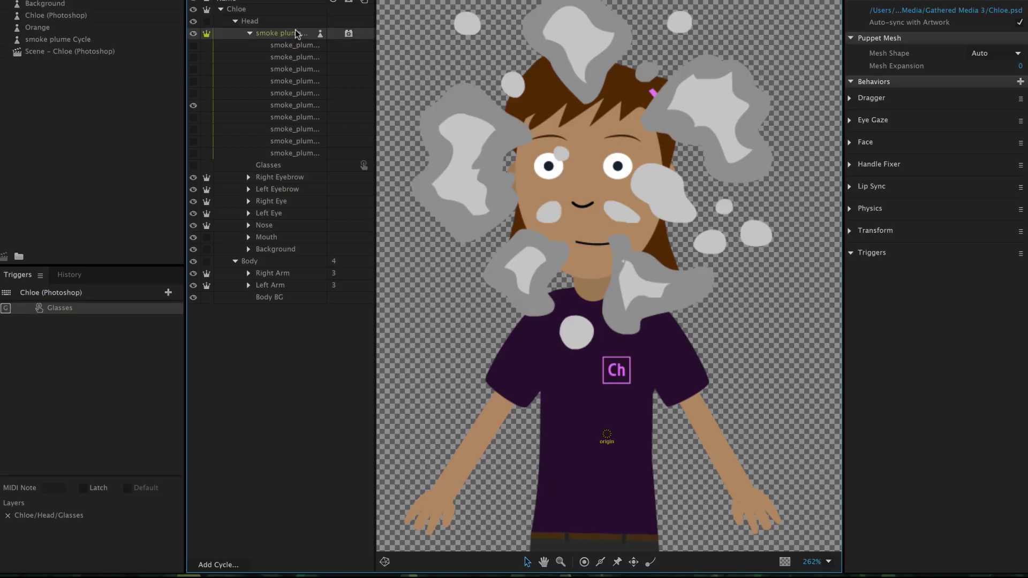
Add the smoke plume Cycle to the Glasses trigger and fire it with G
{"action": "left_click", "coordinate": [296, 33]}
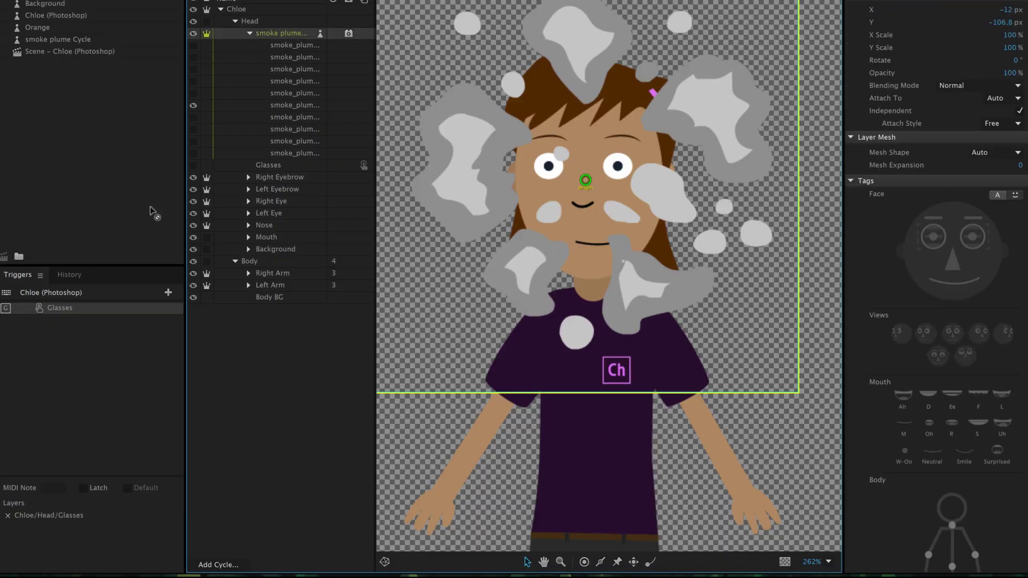
{"action": "left_click_drag", "start_coordinate": [92, 313], "coordinate": [92, 314]}
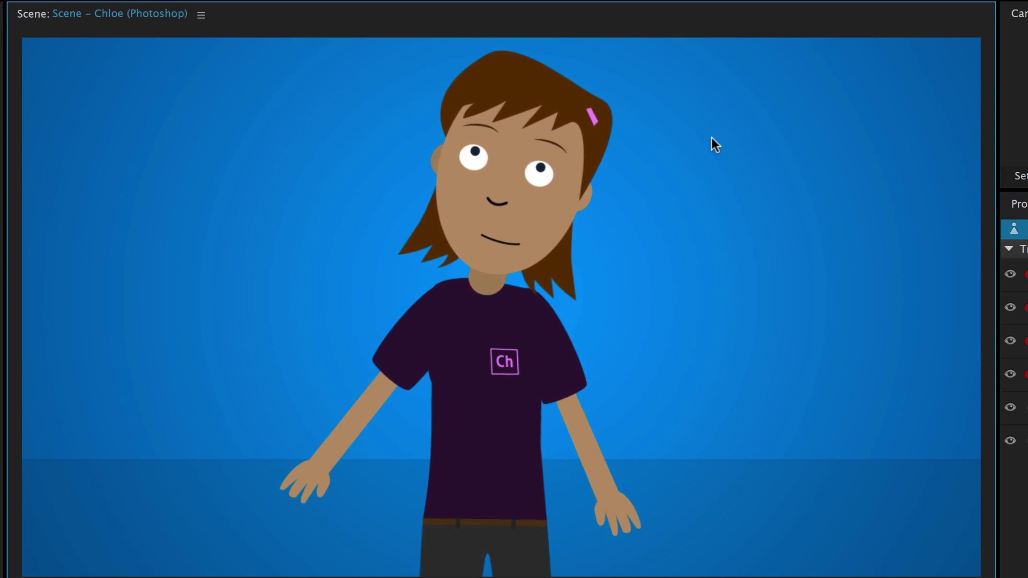
{"action": "key", "text": "g"}
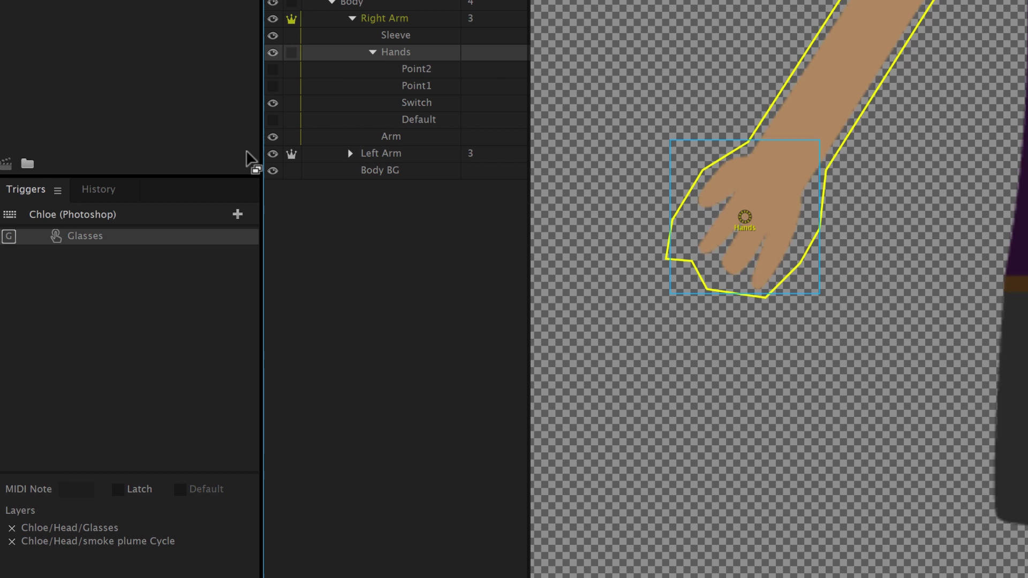
Turn the Hands group into a trigger swap set keyed 1–3
{"action": "left_click_drag", "start_coordinate": [246, 151], "coordinate": [126, 284]}
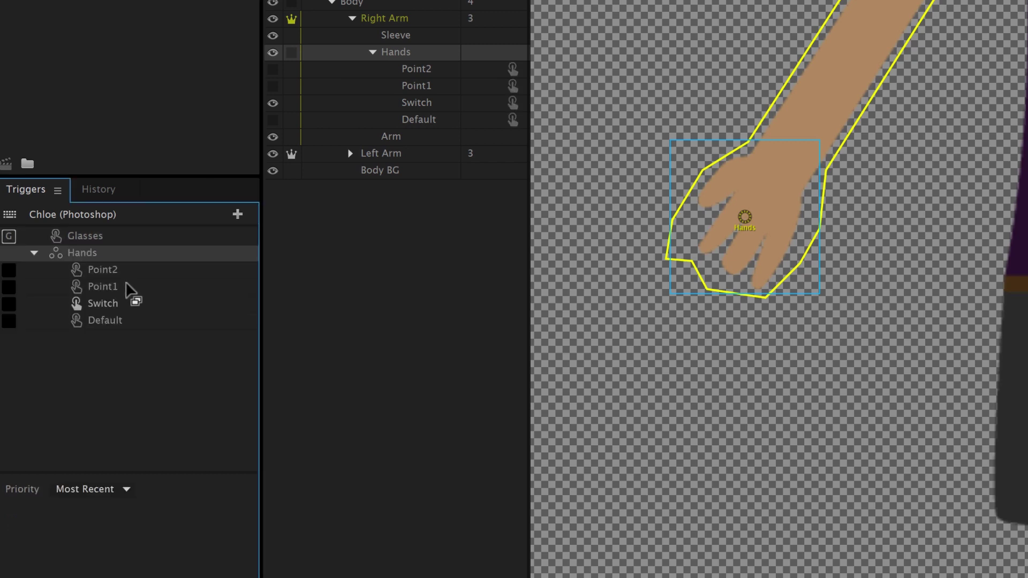
{"action": "left_click", "coordinate": [76, 323]}
{"action": "type", "text": "1"}
{"action": "key", "text": "Tab"}
{"action": "type", "text": "2"}
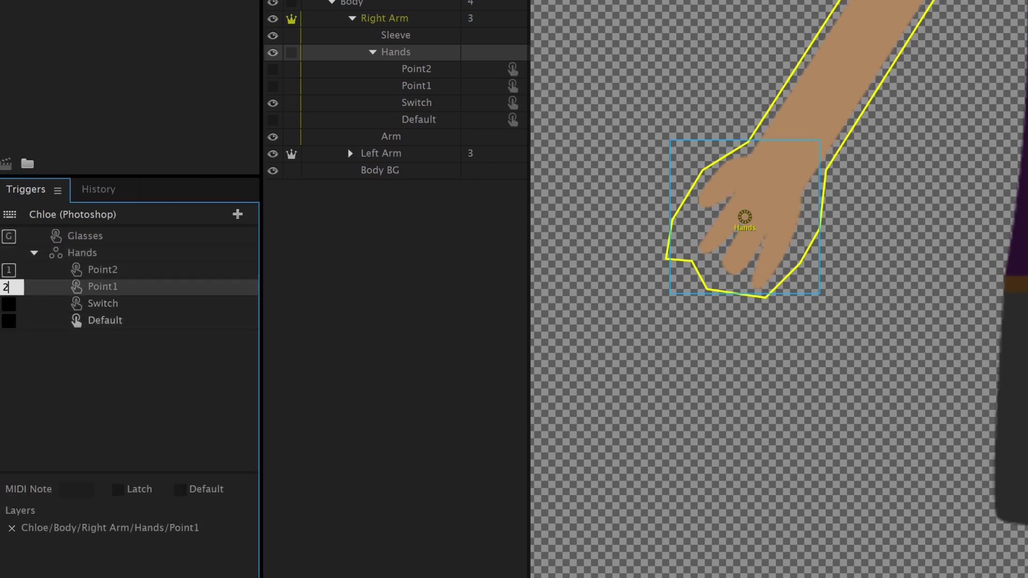
{"action": "key", "text": "Tab"}
{"action": "left_click", "coordinate": [85, 407]}
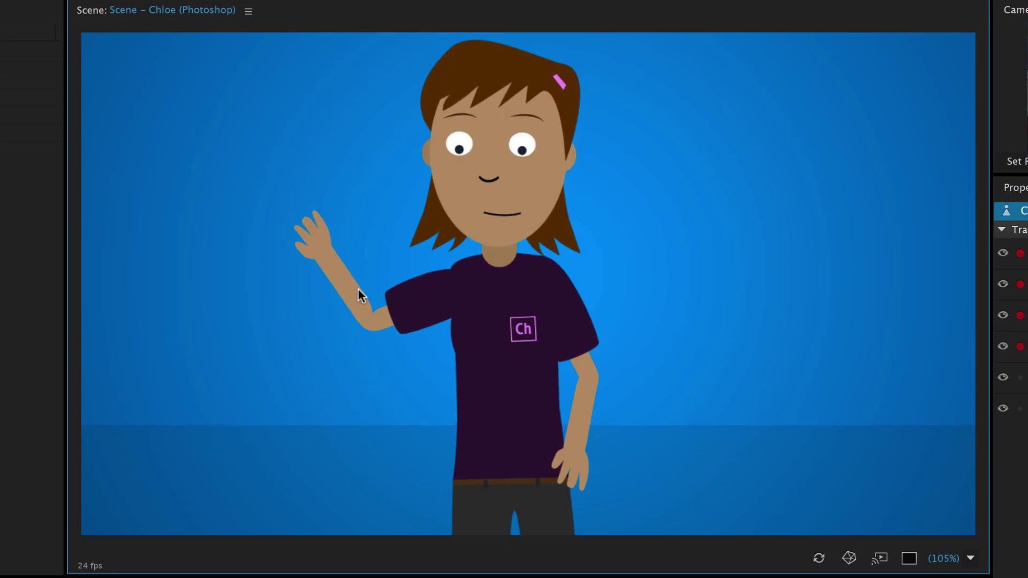
Perform hand poses with key 1, then trim the Glasses take and scrub through it
{"action": "key", "text": "1"}
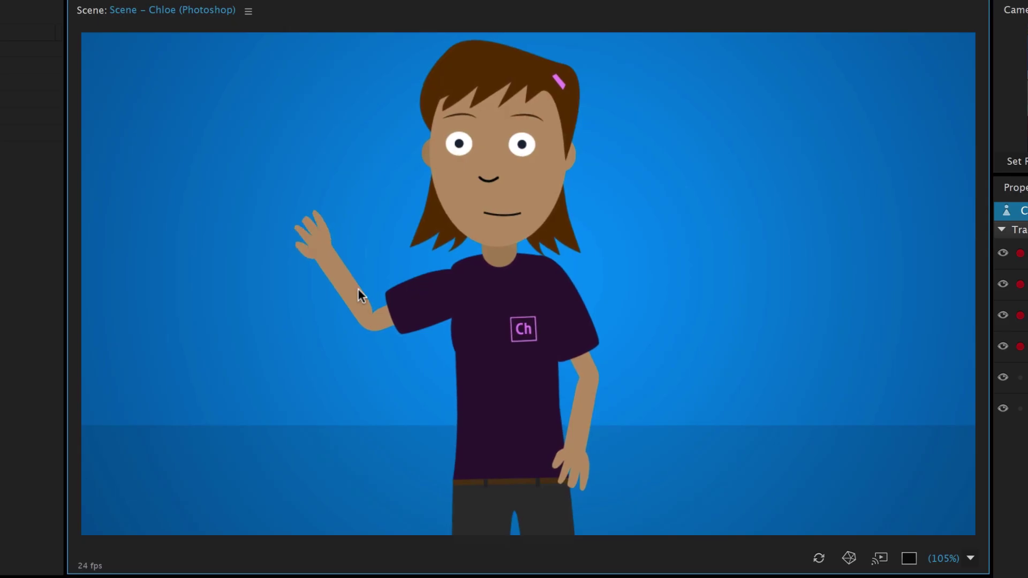
{"action": "key", "text": "1"}
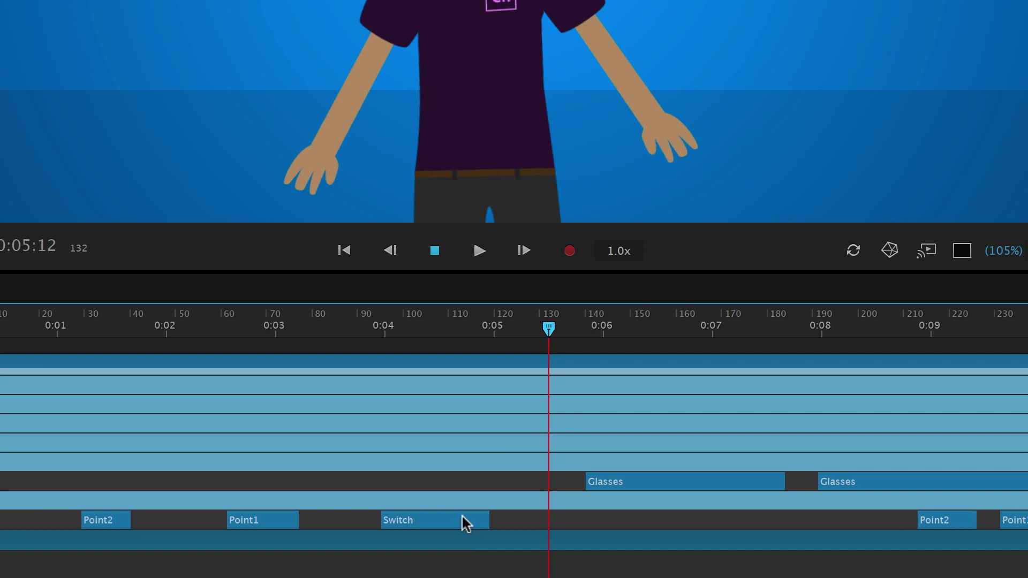
{"action": "left_click", "coordinate": [463, 517]}
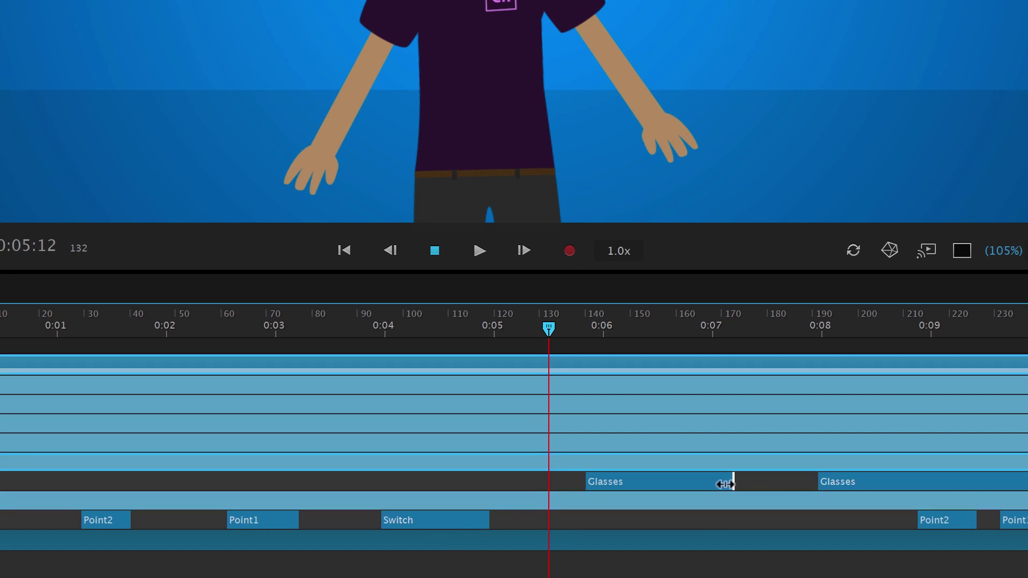
{"action": "left_click_drag", "start_coordinate": [728, 484], "coordinate": [694, 483]}
{"action": "left_click_drag", "start_coordinate": [548, 327], "coordinate": [580, 328]}
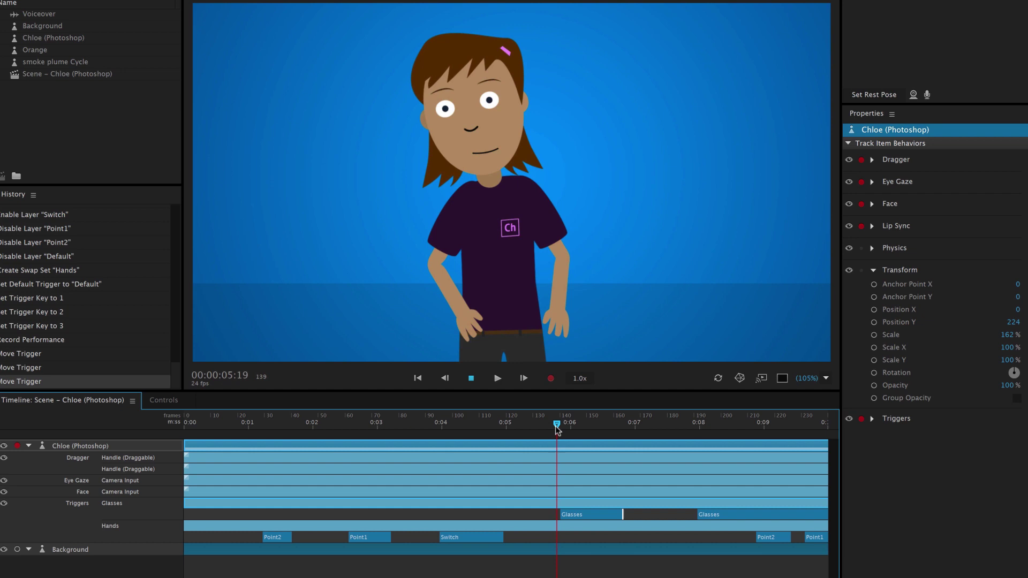
{"action": "left_click_drag", "start_coordinate": [556, 428], "coordinate": [580, 428]}
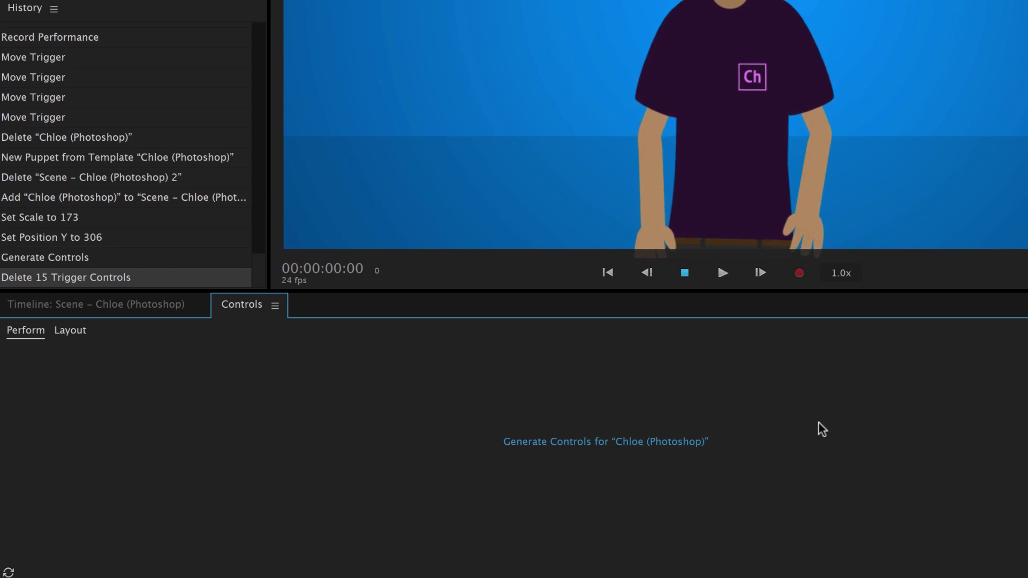
Generate Chloe's trigger controls and test the pointing and open hand poses
{"action": "left_click", "coordinate": [683, 443]}
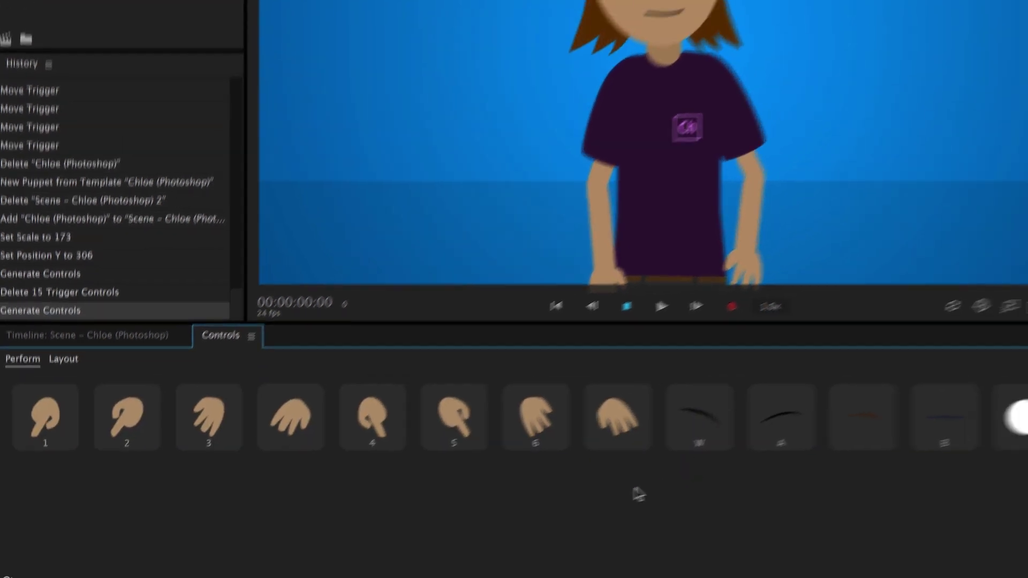
{"action": "left_click", "coordinate": [139, 396]}
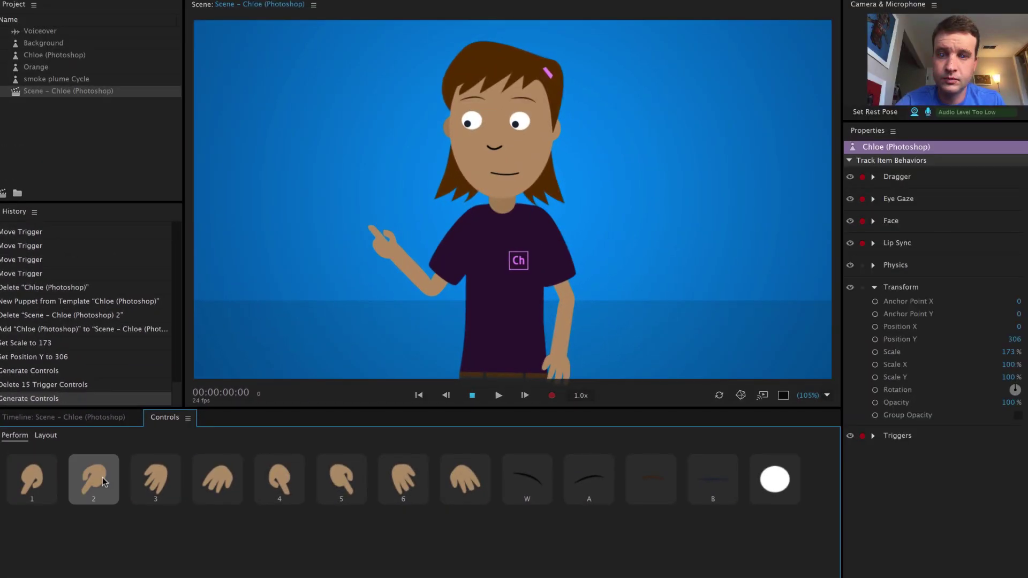
{"action": "left_click", "coordinate": [163, 482]}
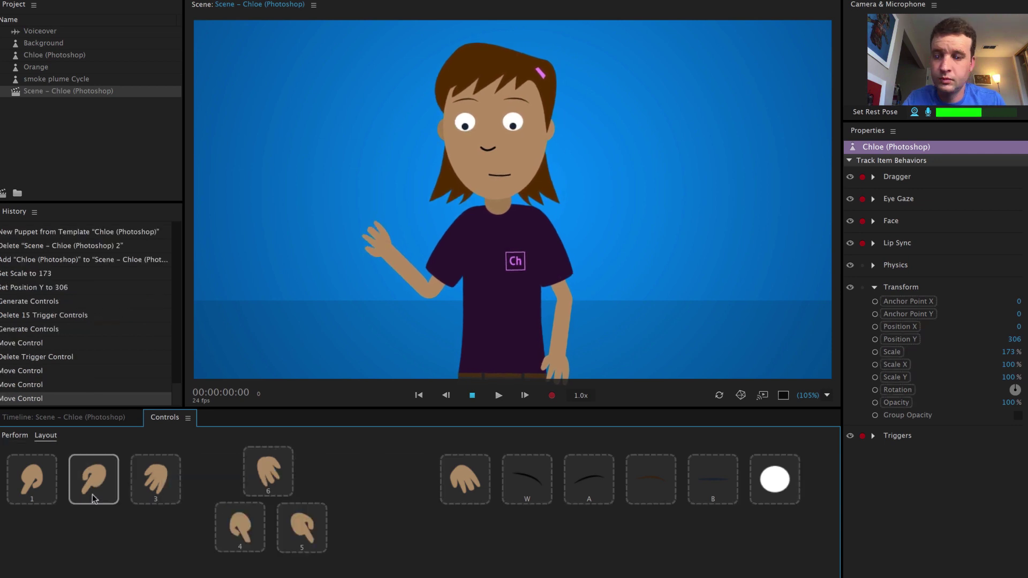
Rearrange the trigger control tiles, placing trigger 2 beneath trigger 1
{"action": "left_click_drag", "start_coordinate": [94, 478], "coordinate": [37, 528]}
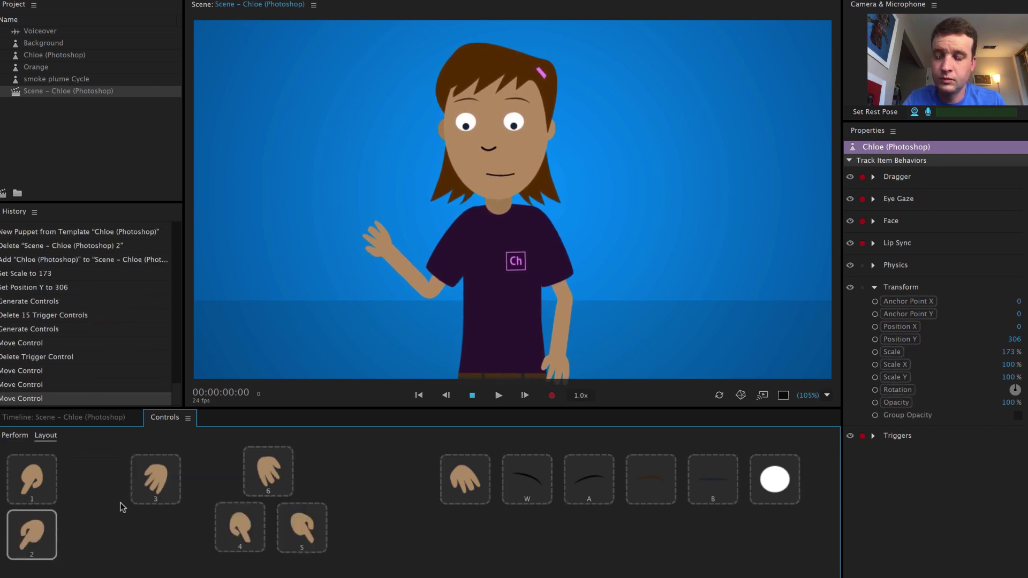
{"action": "left_click_drag", "start_coordinate": [149, 492], "coordinate": [89, 522]}
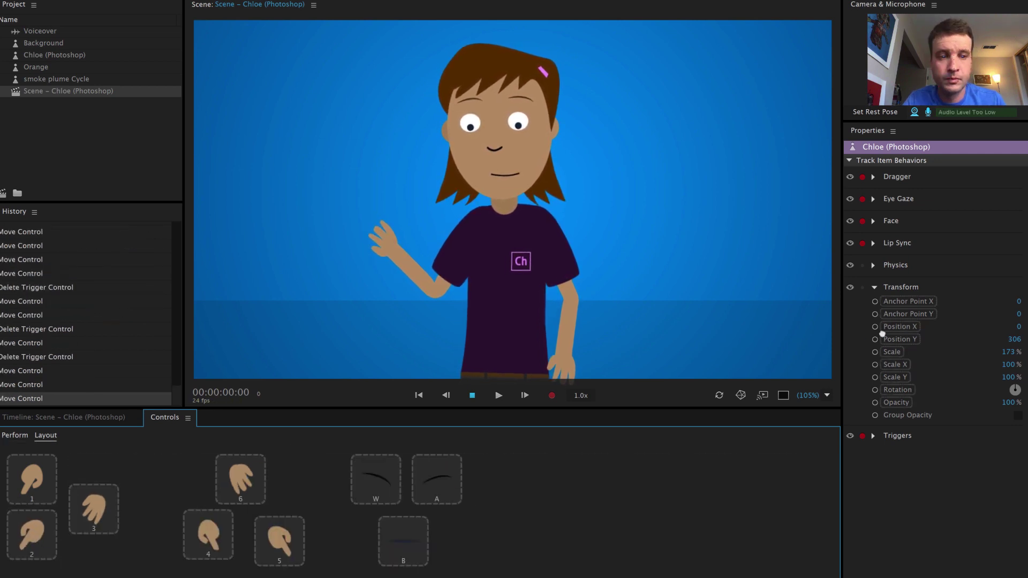
{"action": "left_click_drag", "start_coordinate": [904, 326], "coordinate": [576, 484]}
Add Position X and Rotation controls, then slide Chloe to Position X 158.4 and tilt her
{"action": "left_click_drag", "start_coordinate": [899, 390], "coordinate": [667, 484]}
{"action": "left_click", "coordinate": [15, 435]}
{"action": "left_click", "coordinate": [575, 476]}
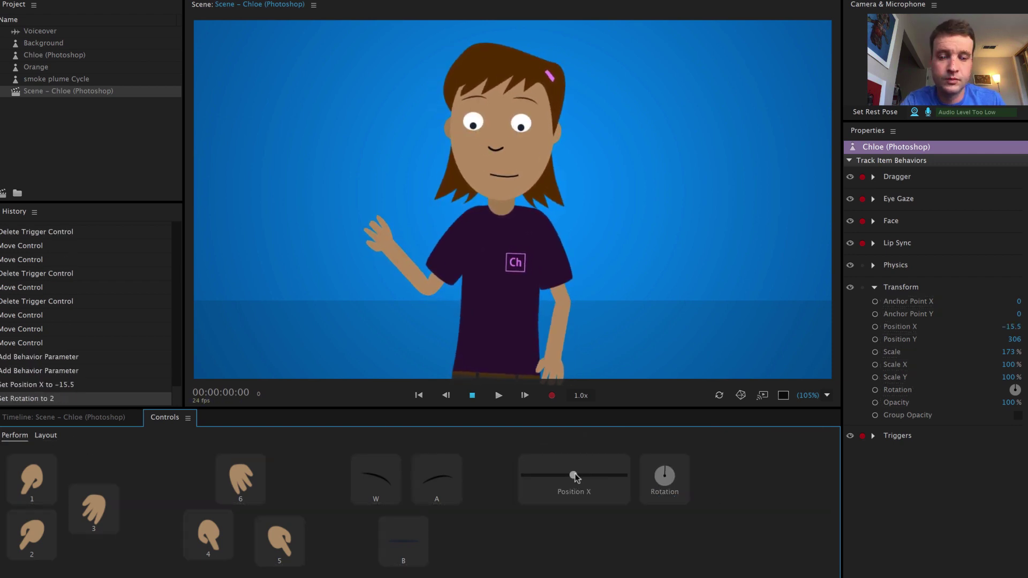
{"action": "mouse_move", "coordinate": [574, 476]}
{"action": "left_mouse_down"}
{"action": "mouse_move", "coordinate": [594, 478]}
{"action": "mouse_move", "coordinate": [562, 478]}
{"action": "mouse_move", "coordinate": [587, 482]}
{"action": "left_mouse_up"}
{"action": "mouse_move", "coordinate": [668, 479]}
{"action": "left_mouse_down"}
{"action": "mouse_move", "coordinate": [666, 454]}
{"action": "mouse_move", "coordinate": [667, 494]}
{"action": "mouse_move", "coordinate": [664, 468]}
{"action": "left_mouse_up"}
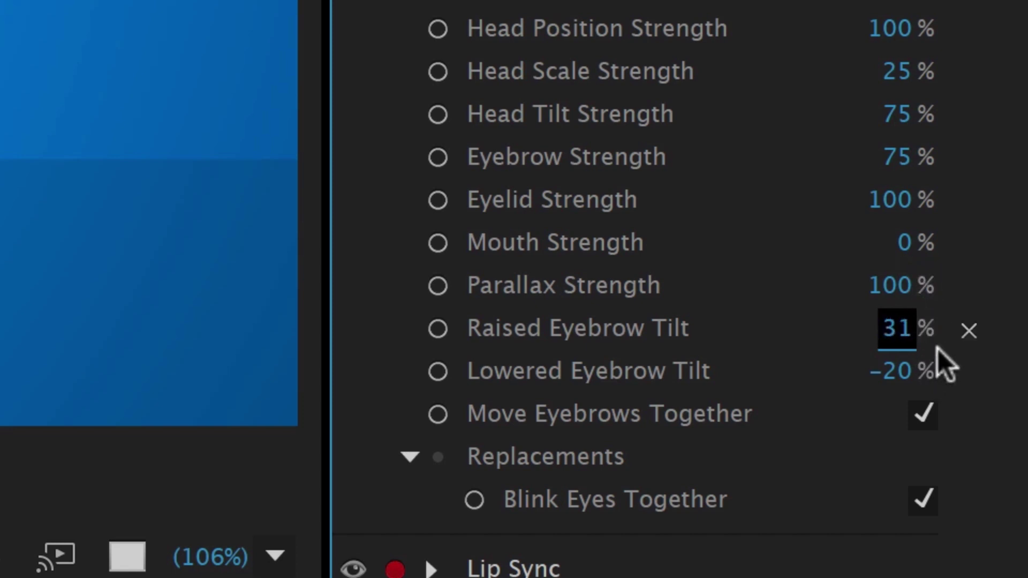
Reset Raised Eyebrow Tilt to its default 20%
{"action": "left_click", "coordinate": [970, 333]}
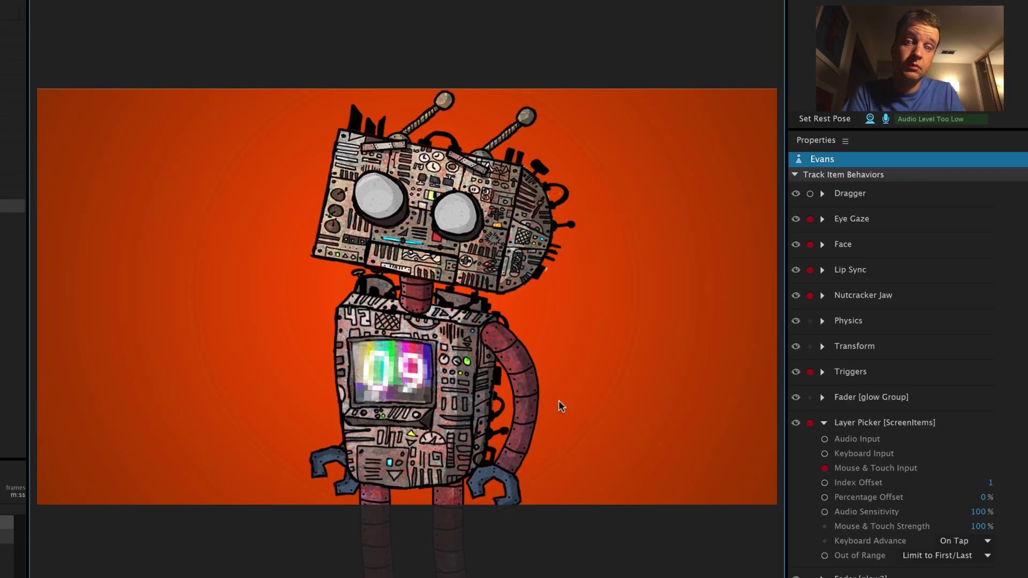
Flip the robot's screen to 09, then fade its eyes to cyan and back with G
{"action": "left_click_drag", "start_coordinate": [282, 398], "coordinate": [404, 353]}
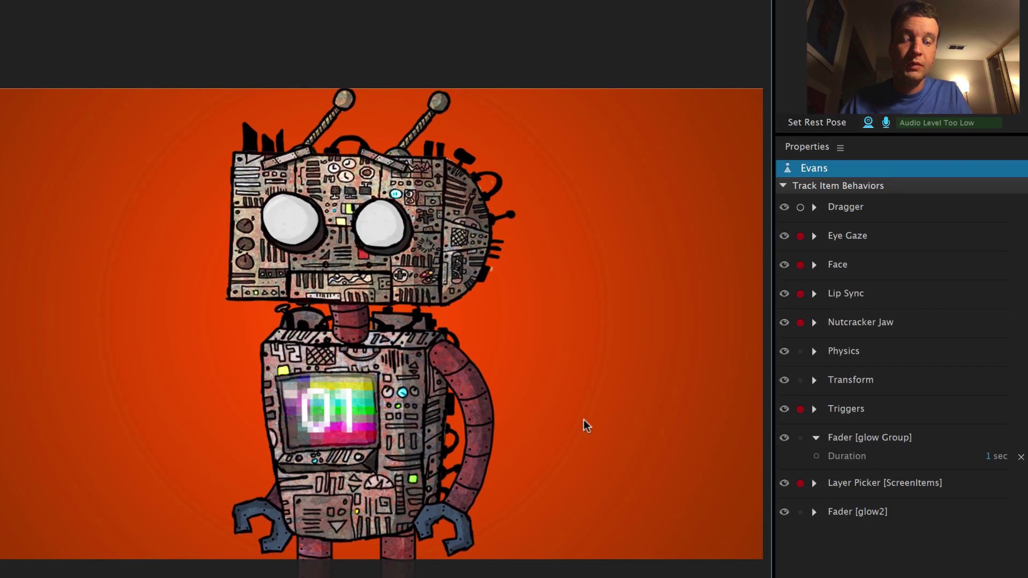
{"action": "key", "text": "g"}
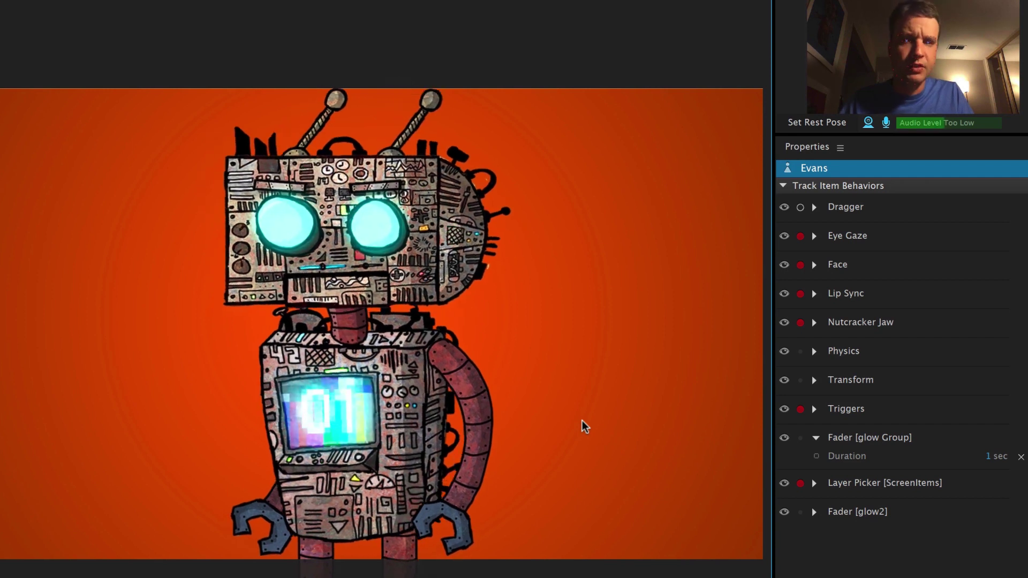
{"action": "key", "text": "g"}
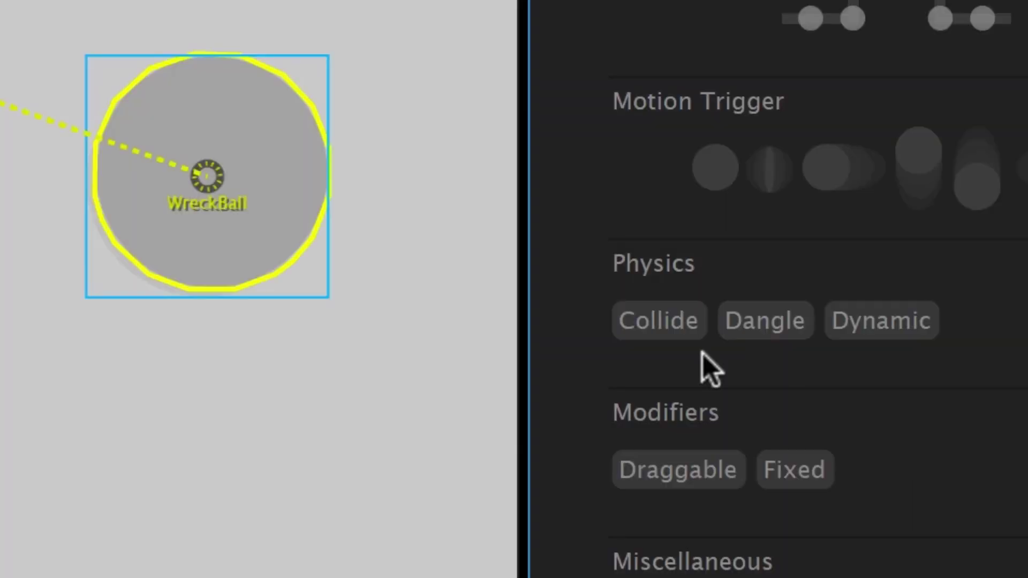
Tag WreckBall Collide and Dynamic, and set Bounciness 67% and Friction 8%
{"action": "left_click", "coordinate": [670, 328]}
{"action": "left_click", "coordinate": [908, 323]}
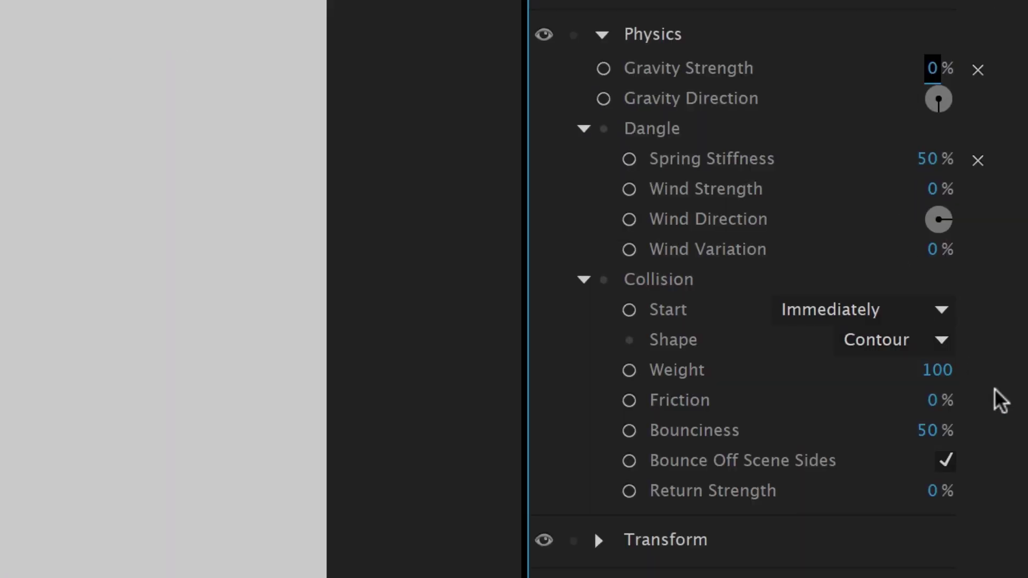
{"action": "left_click_drag", "start_coordinate": [964, 401], "coordinate": [958, 430]}
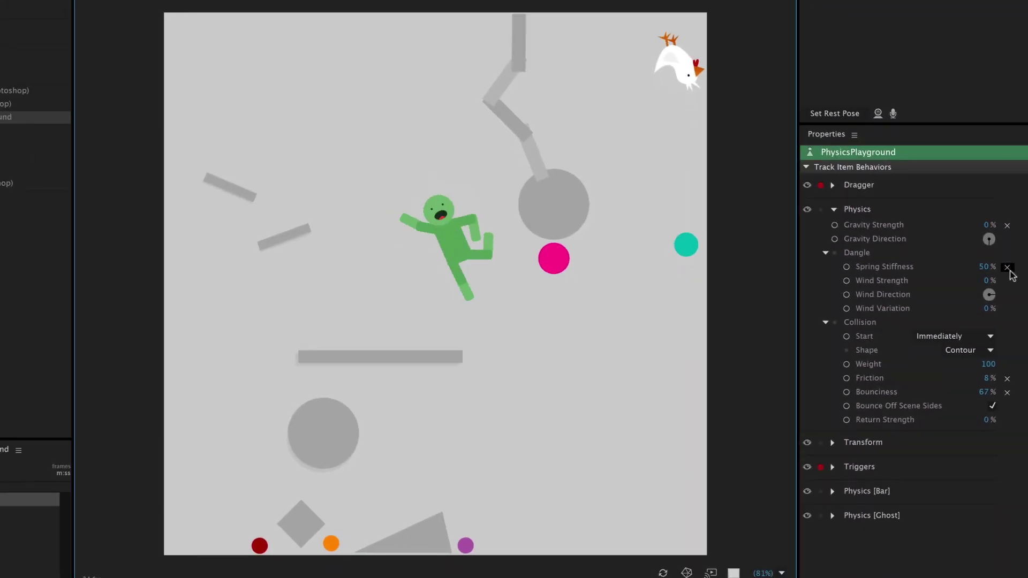
Reset Spring Stiffness, Gravity Strength, Friction and Bounciness to their defaults
{"action": "left_click", "coordinate": [1000, 243]}
{"action": "left_click", "coordinate": [1007, 225]}
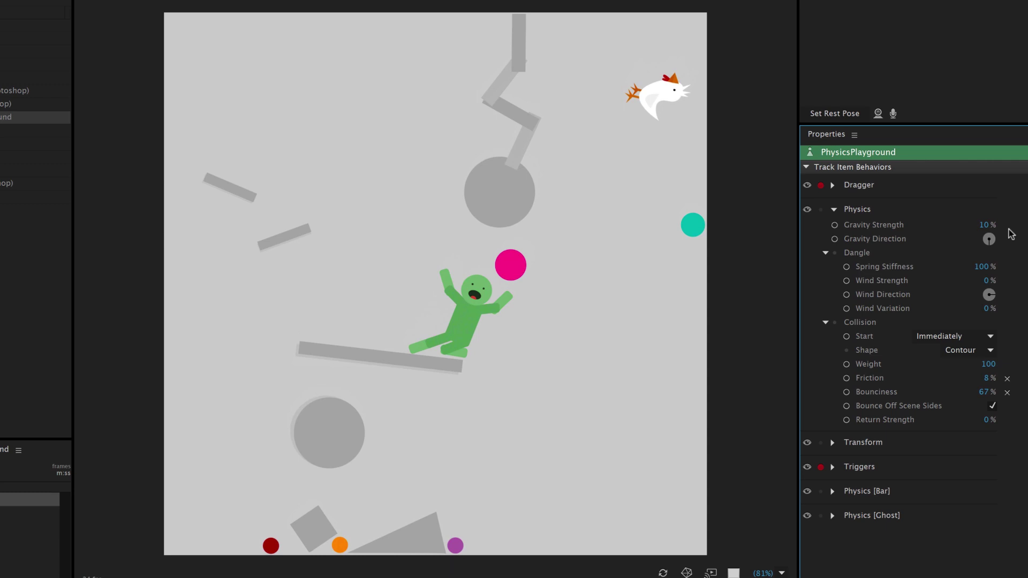
{"action": "left_click", "coordinate": [1007, 379]}
{"action": "left_click", "coordinate": [1007, 394]}
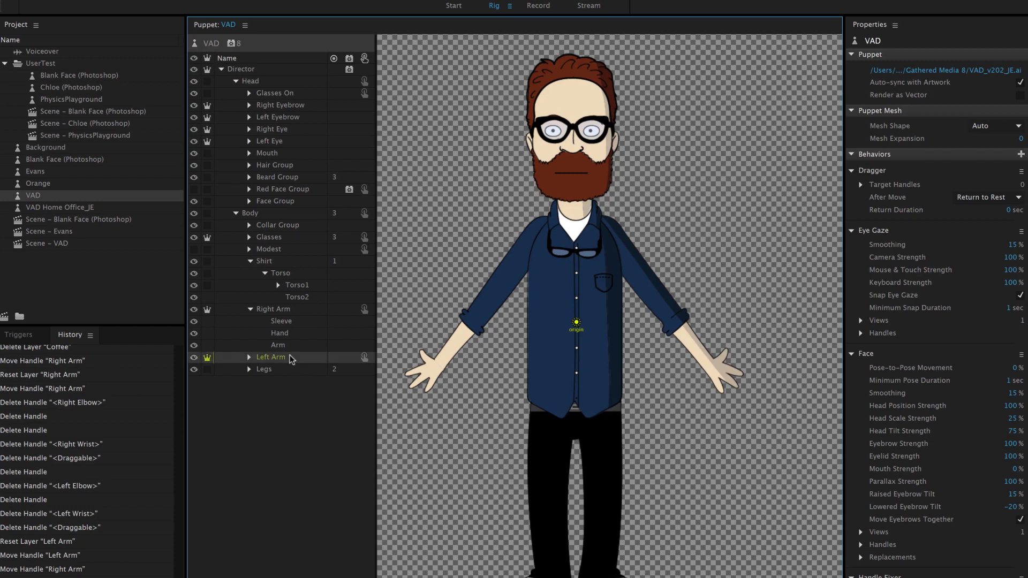
Move the Left Arm layer's origin handle down the arm
{"action": "left_click", "coordinate": [290, 358]}
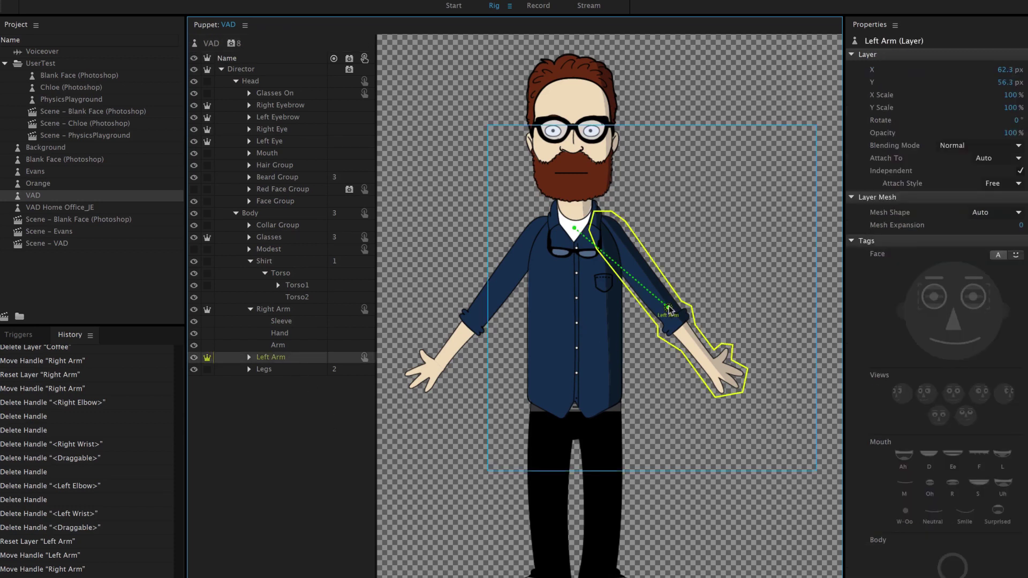
{"action": "left_click_drag", "start_coordinate": [668, 310], "coordinate": [679, 324]}
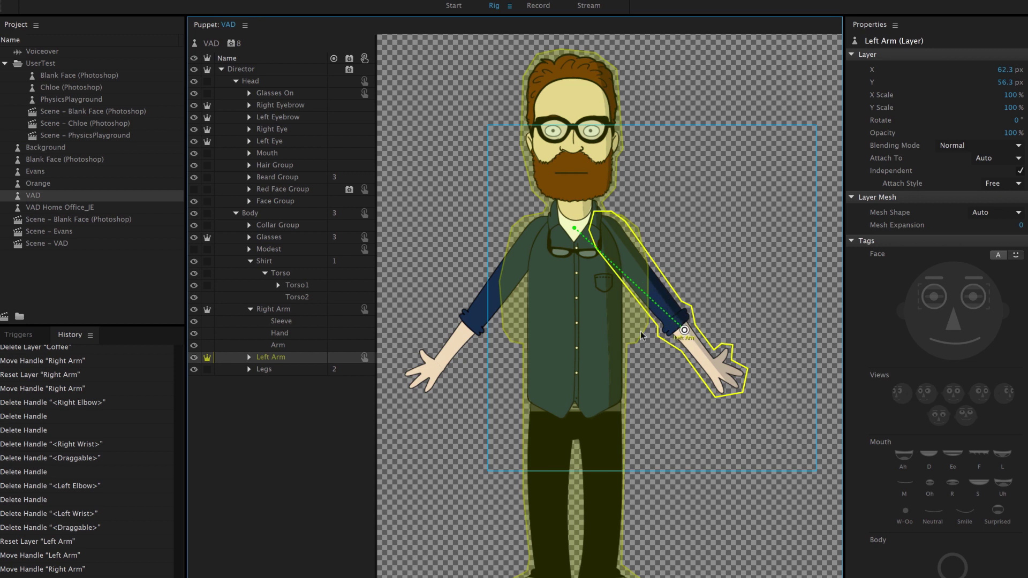
{"action": "left_click_drag", "start_coordinate": [642, 335], "coordinate": [643, 338]}
Place the Right Arm layer's origin handle up at the shoulder
{"action": "left_click", "coordinate": [283, 311]}
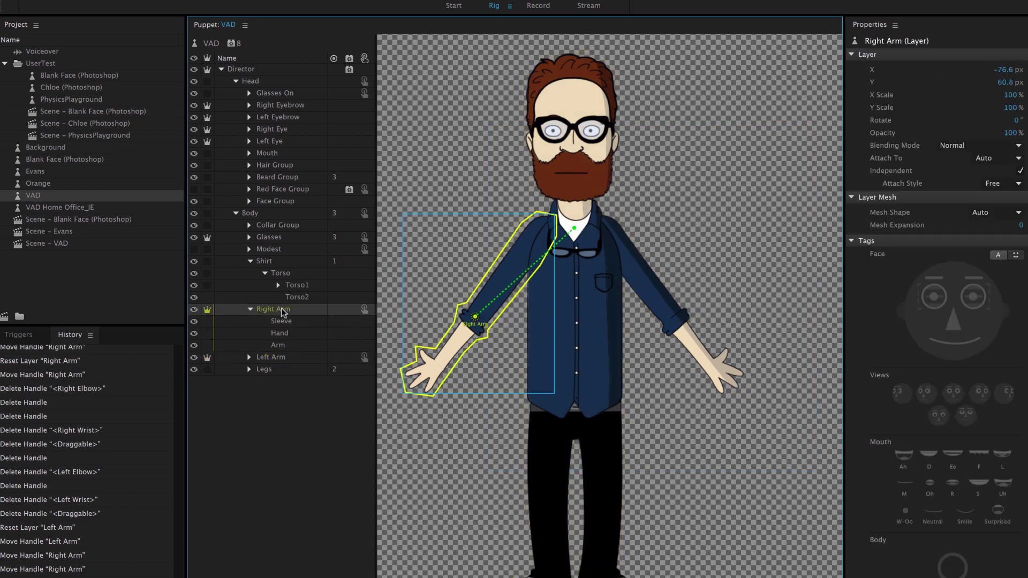
{"action": "left_click", "coordinate": [280, 358]}
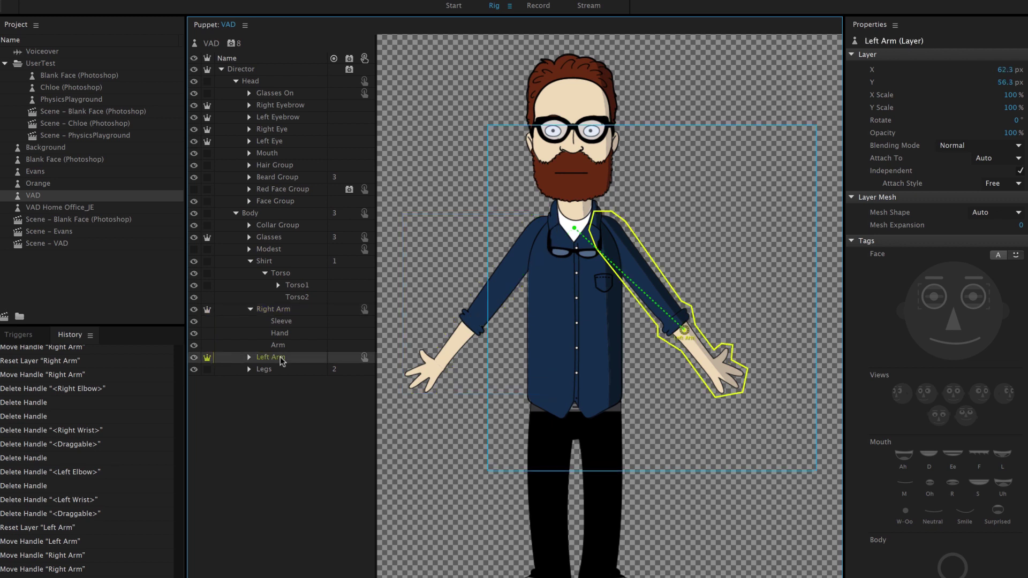
{"action": "left_click", "coordinate": [289, 310]}
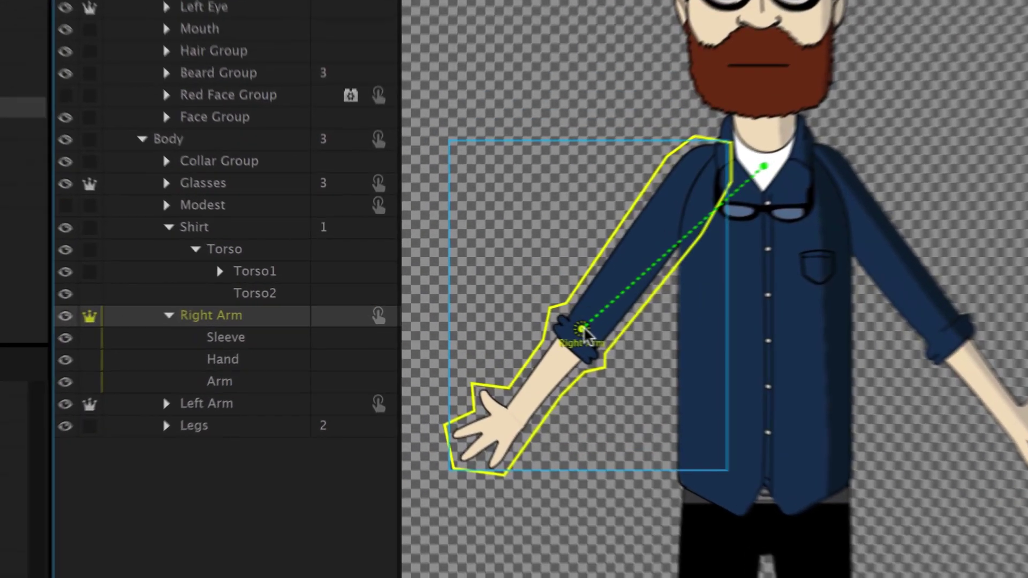
{"action": "left_click_drag", "start_coordinate": [476, 316], "coordinate": [482, 304]}
{"action": "left_click_drag", "start_coordinate": [626, 285], "coordinate": [648, 261]}
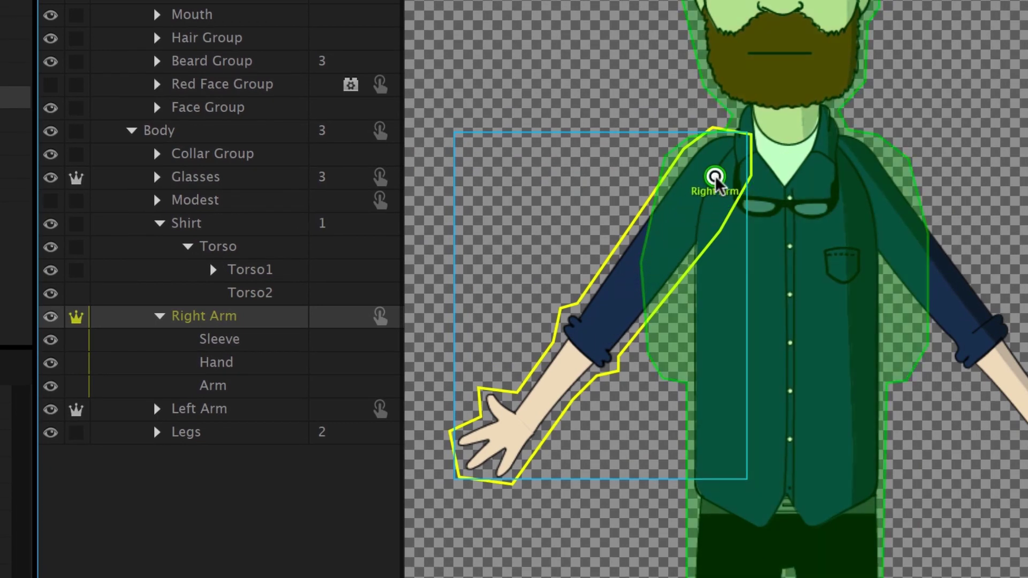
{"action": "left_click_drag", "start_coordinate": [717, 181], "coordinate": [717, 181]}
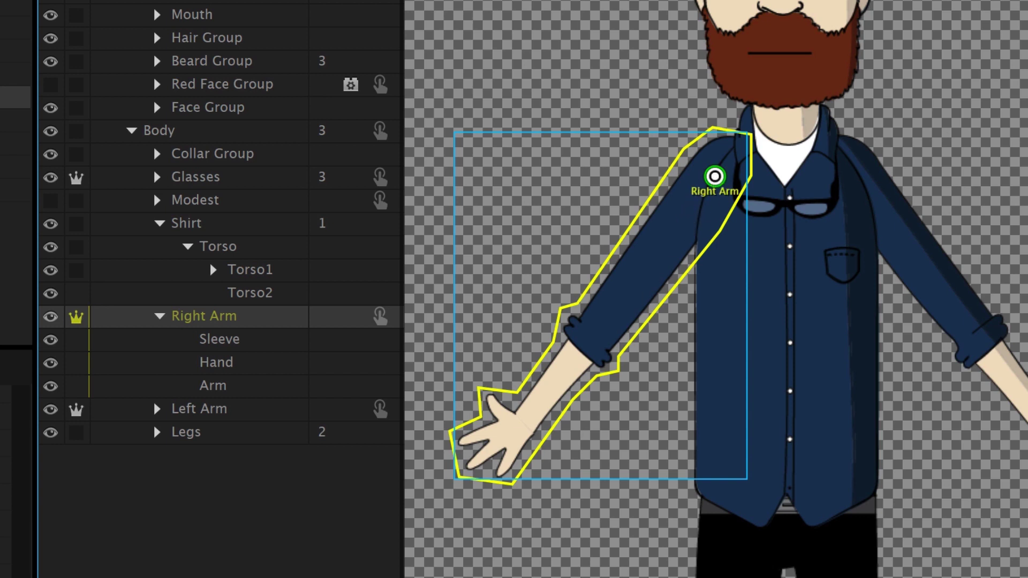
{"action": "left_click", "coordinate": [217, 339]}
{"action": "left_click", "coordinate": [217, 363]}
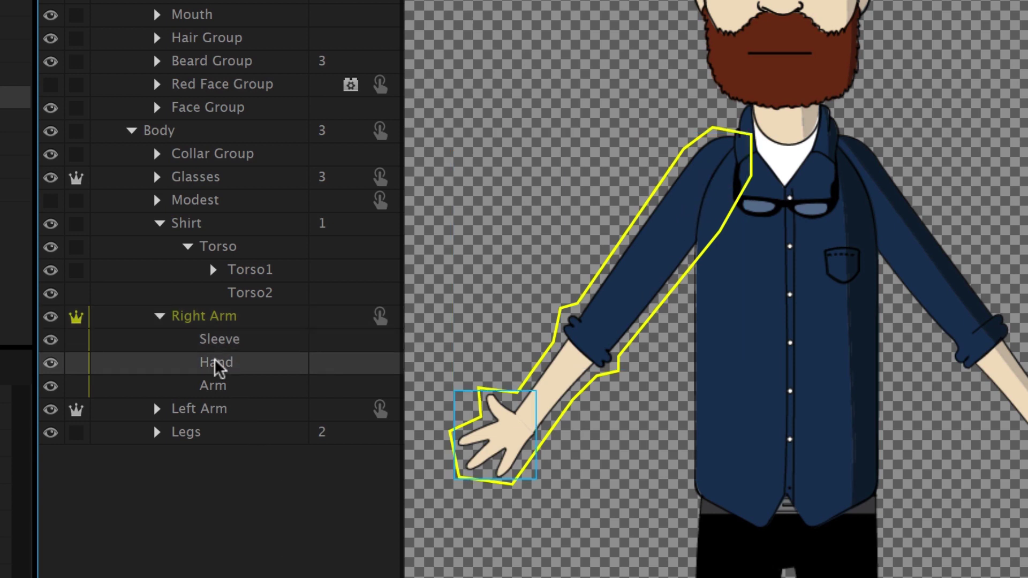
{"action": "left_click", "coordinate": [219, 386]}
{"action": "left_click", "coordinate": [244, 343]}
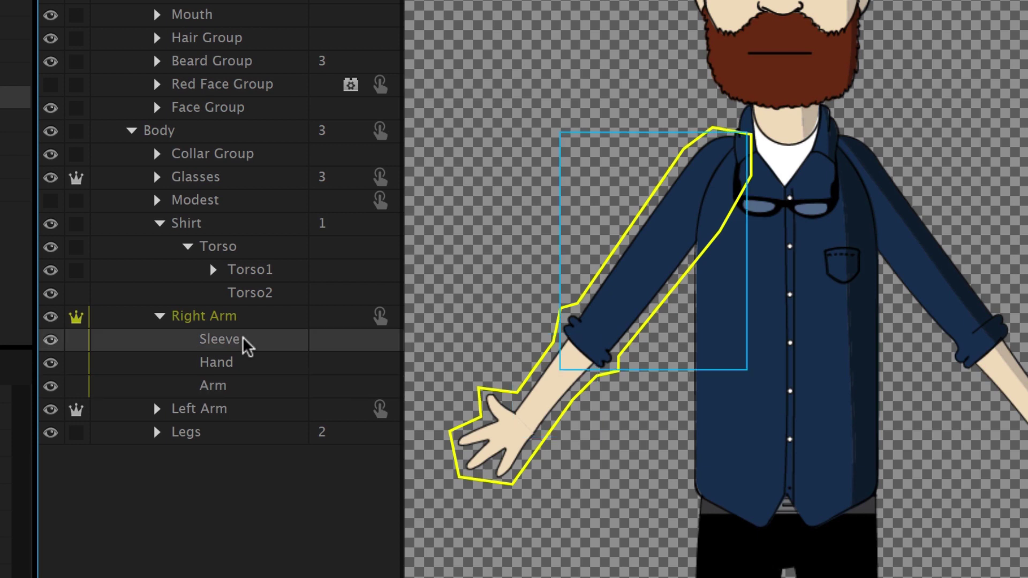
{"action": "left_click", "coordinate": [234, 362]}
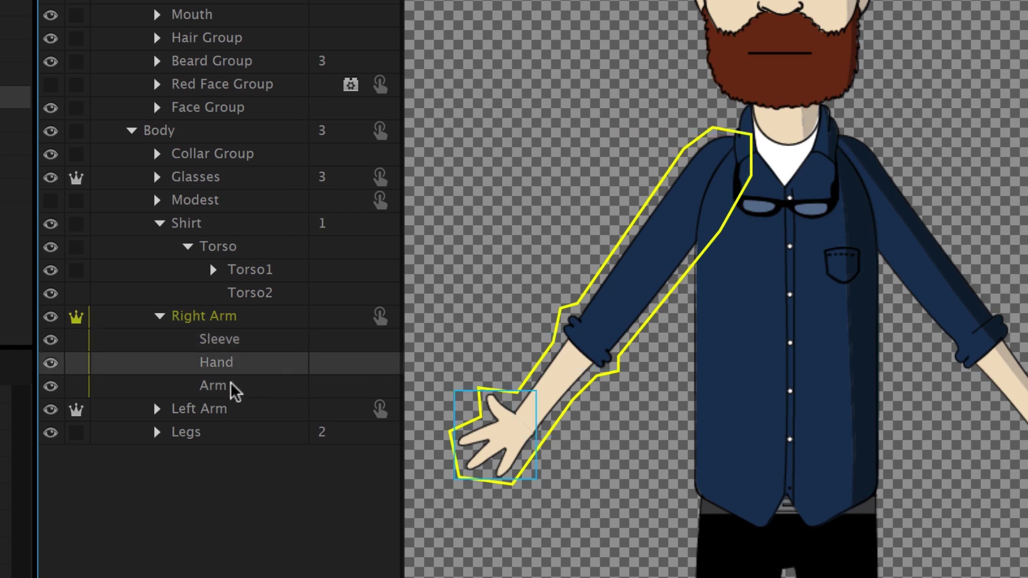
{"action": "left_click", "coordinate": [231, 383]}
{"action": "left_click", "coordinate": [242, 357]}
{"action": "left_click", "coordinate": [248, 346]}
{"action": "left_click", "coordinate": [241, 371]}
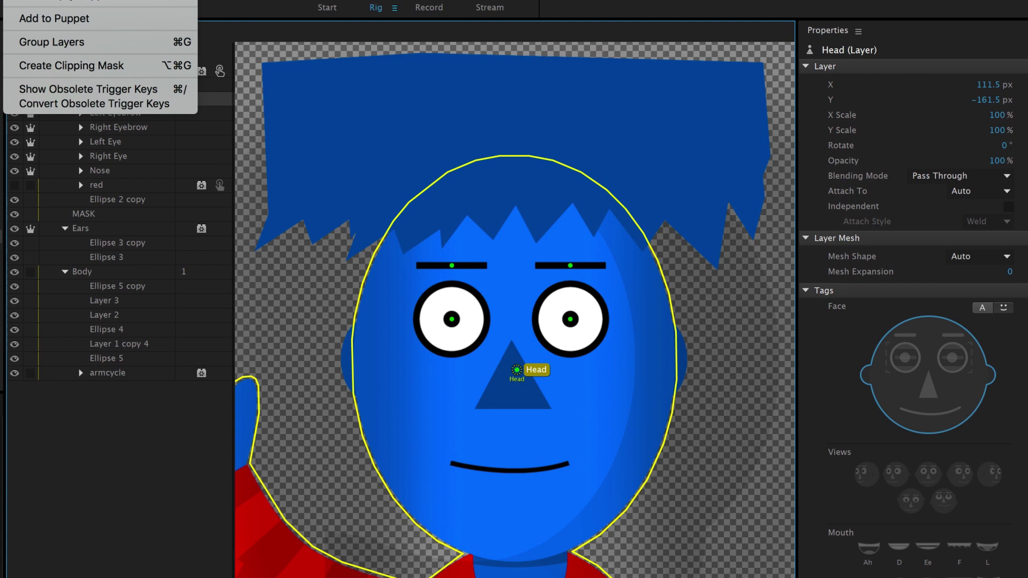
Clip Stannie's hair to the Head outline, then drag around the scene to swing her gaze
{"action": "left_click", "coordinate": [130, 68]}
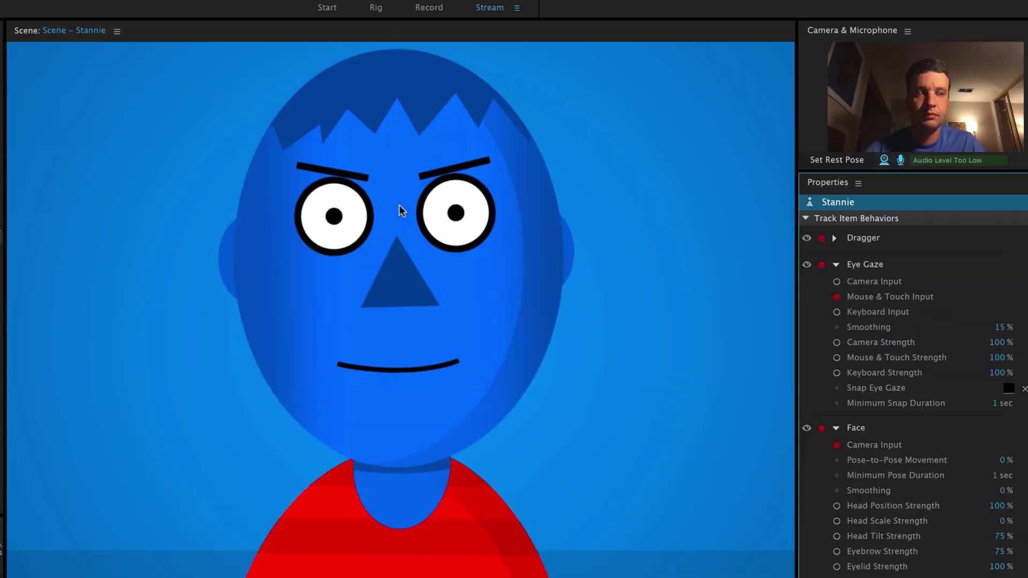
{"action": "left_click_drag", "start_coordinate": [399, 204], "coordinate": [3, 161]}
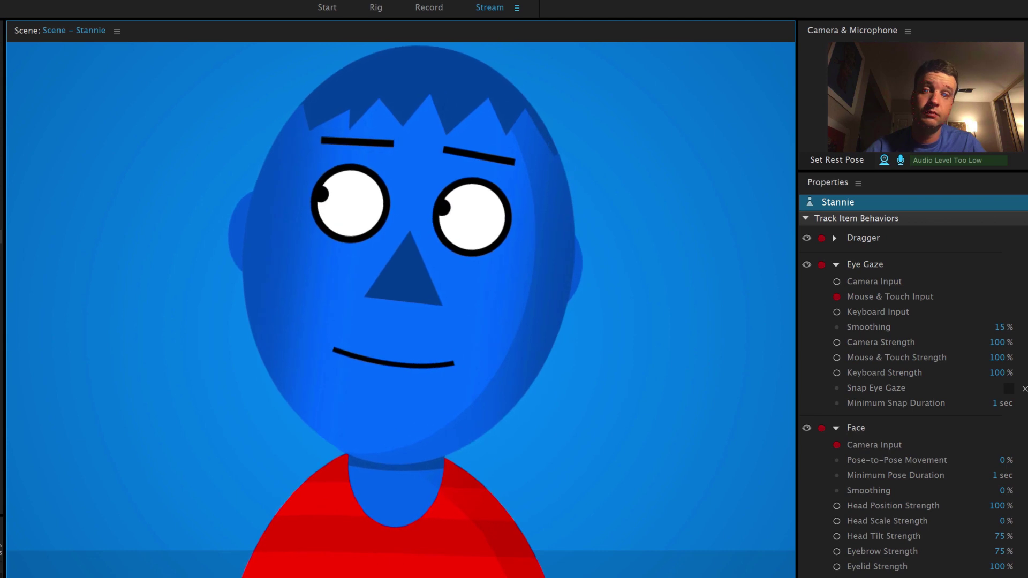
{"action": "left_click_drag", "start_coordinate": [175, 437], "coordinate": [480, 291]}
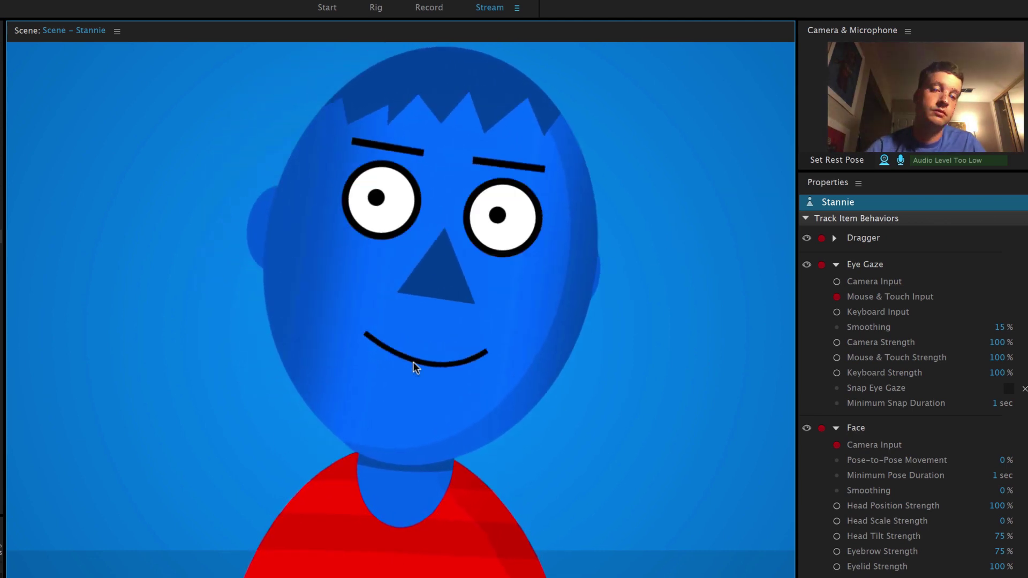
{"action": "left_click_drag", "start_coordinate": [413, 362], "coordinate": [203, 336]}
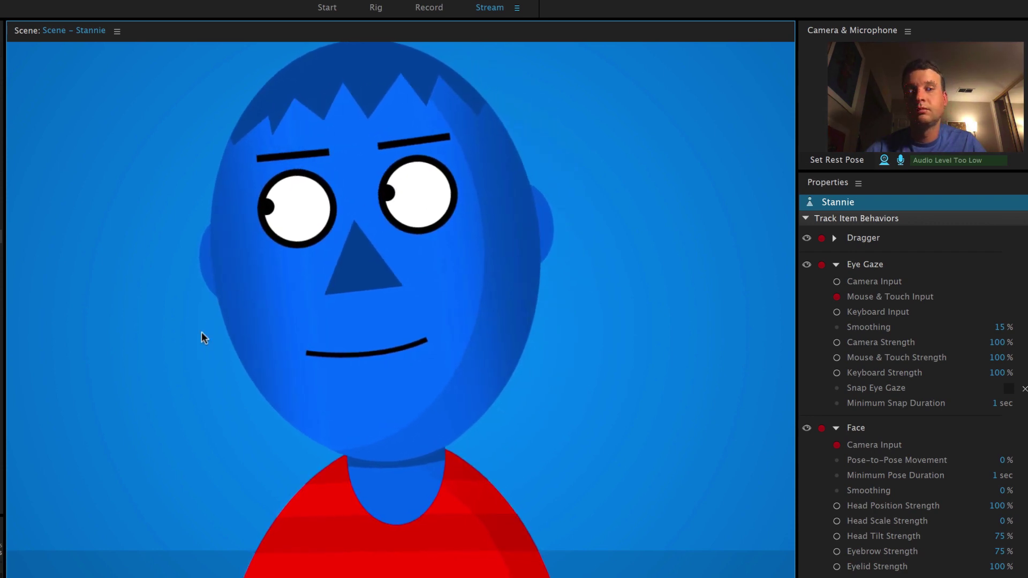
{"action": "left_click_drag", "start_coordinate": [317, 380], "coordinate": [530, 429]}
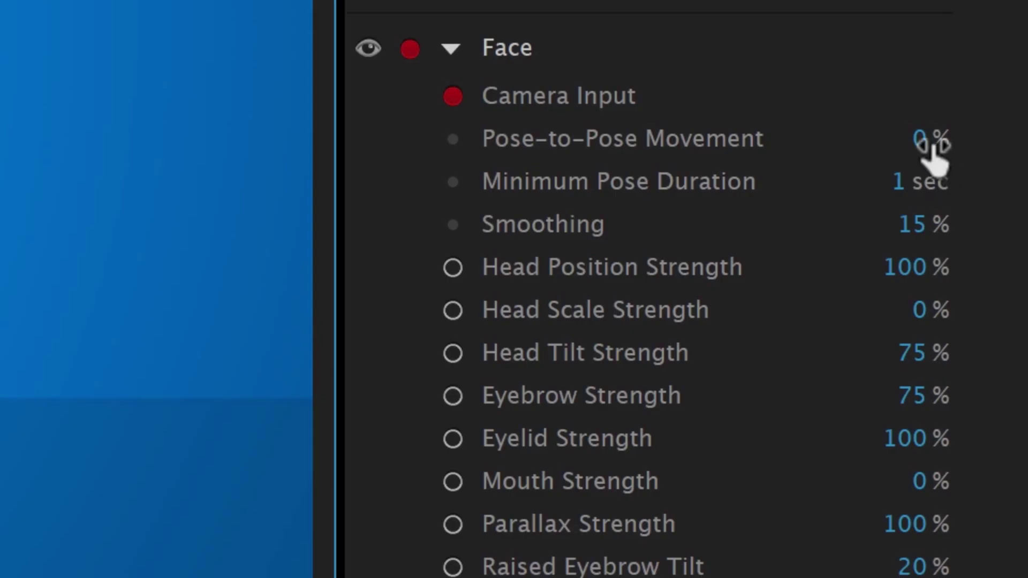
In Chloe's Face behavior, set Pose-to-Pose Movement to 75% and Smoothing to 75%
{"action": "left_click", "coordinate": [983, 347]}
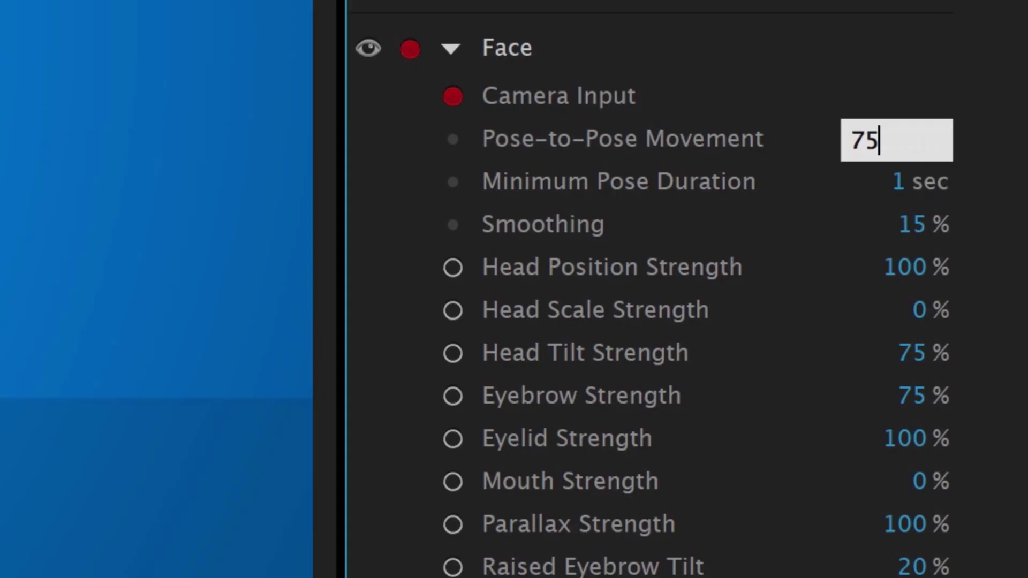
{"action": "key", "text": "Return"}
{"action": "left_click", "coordinate": [913, 228]}
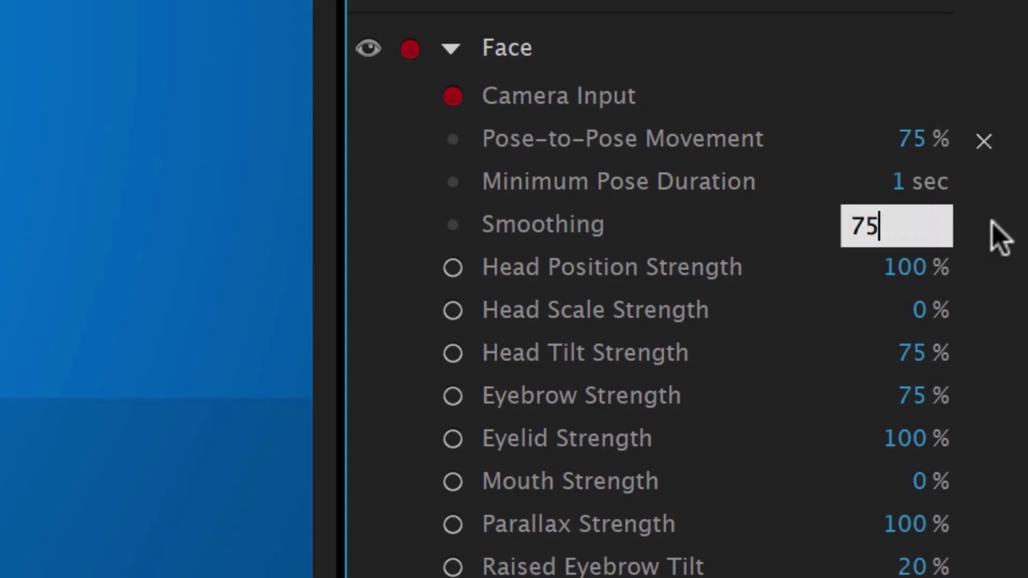
{"action": "type", "text": "75"}
{"action": "key", "text": "Return"}
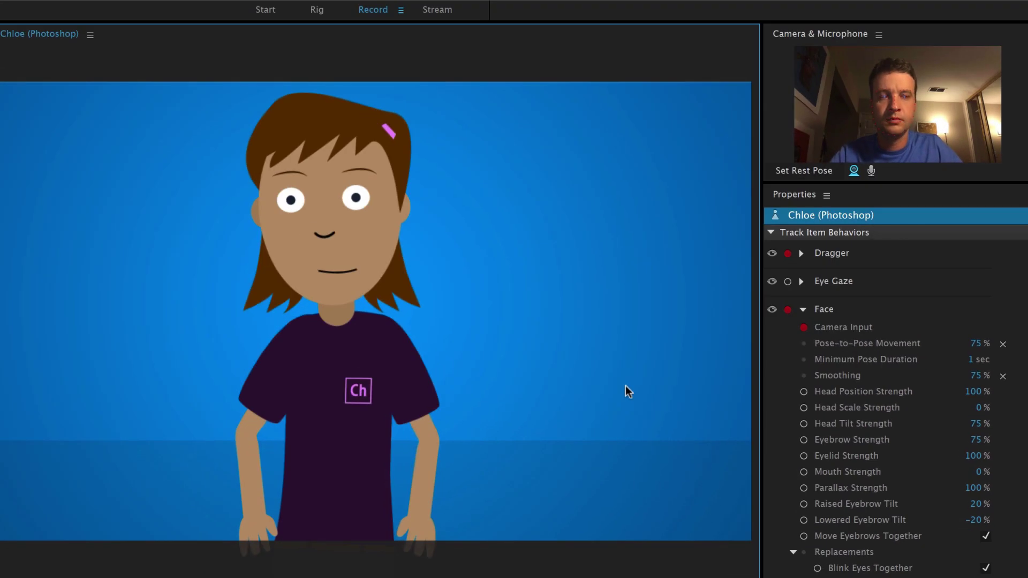